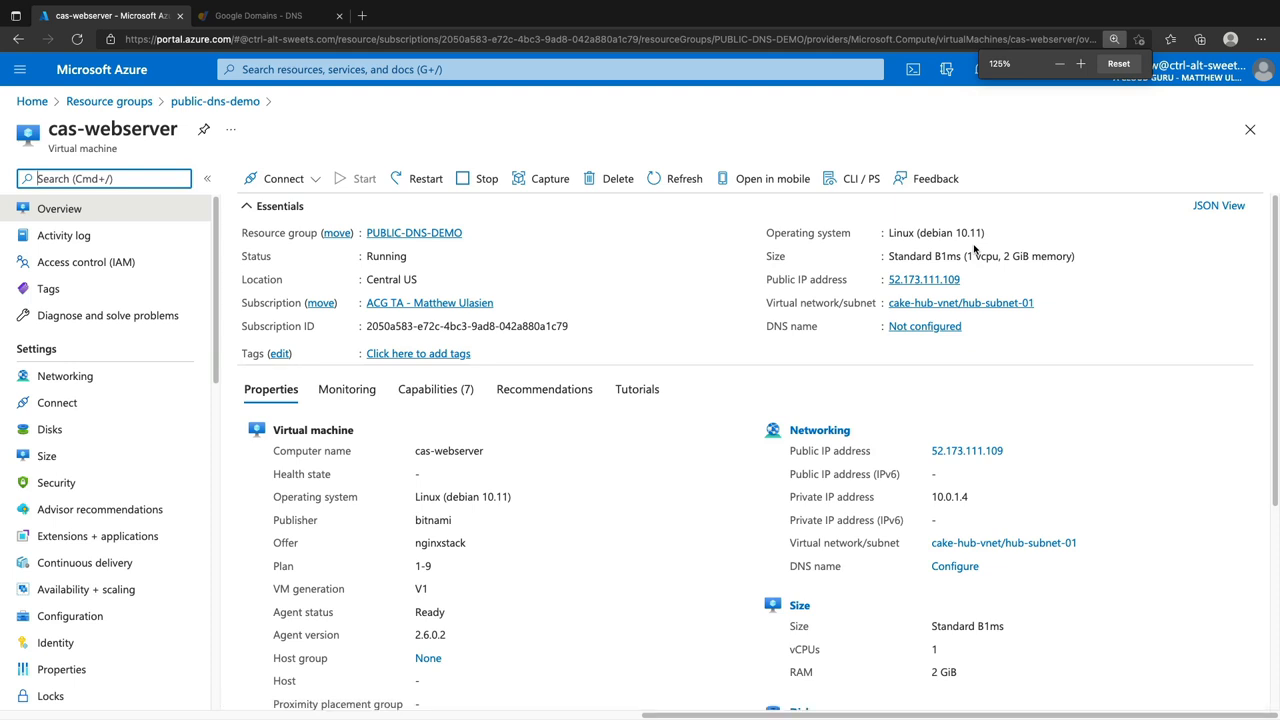
Step: Copy the public IP address of the cas-webserver virtual machine and load it as a website in a new browser tab
{"action": "mouse_move", "coordinate": [923, 285]}
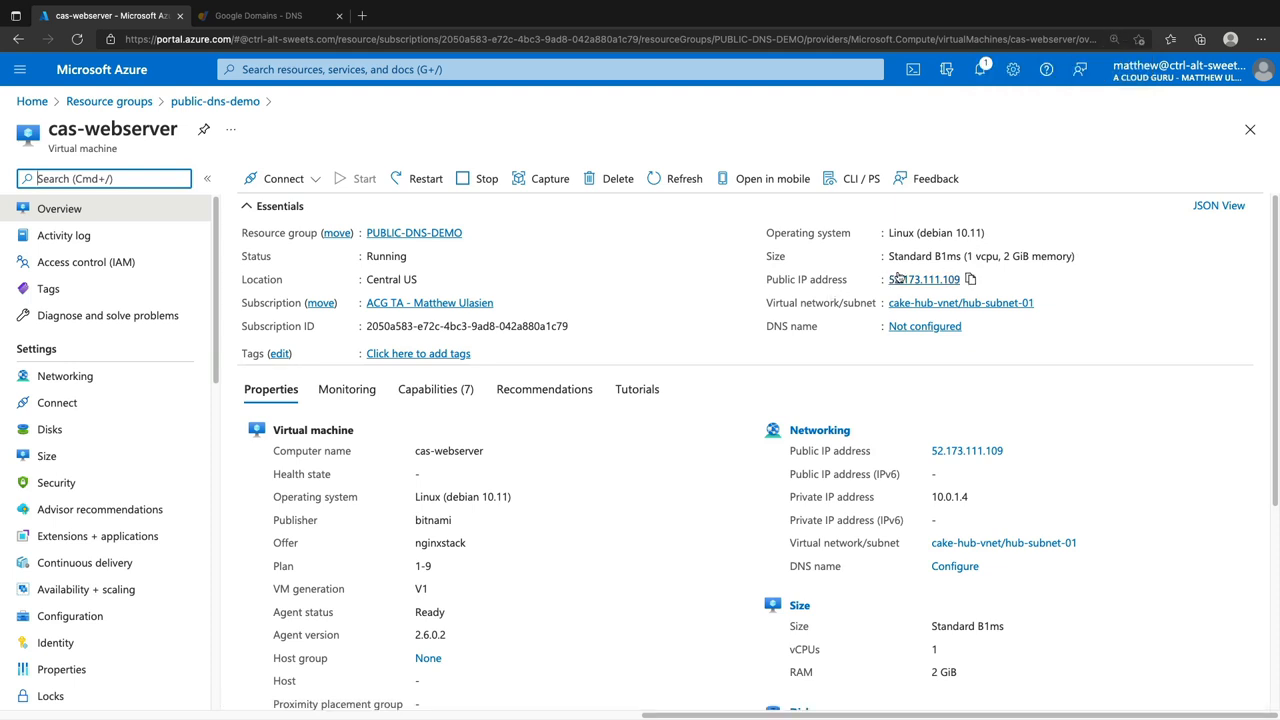
{"action": "left_click", "coordinate": [970, 281]}
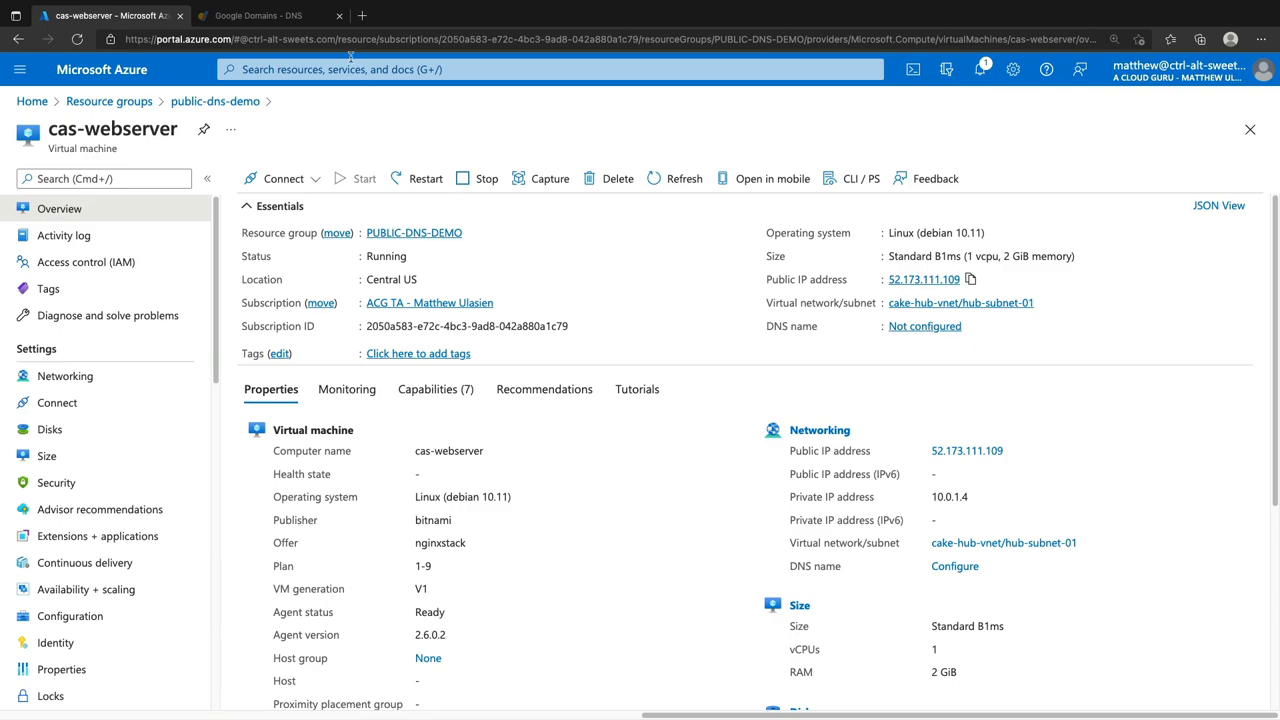
{"action": "left_click", "coordinate": [362, 17]}
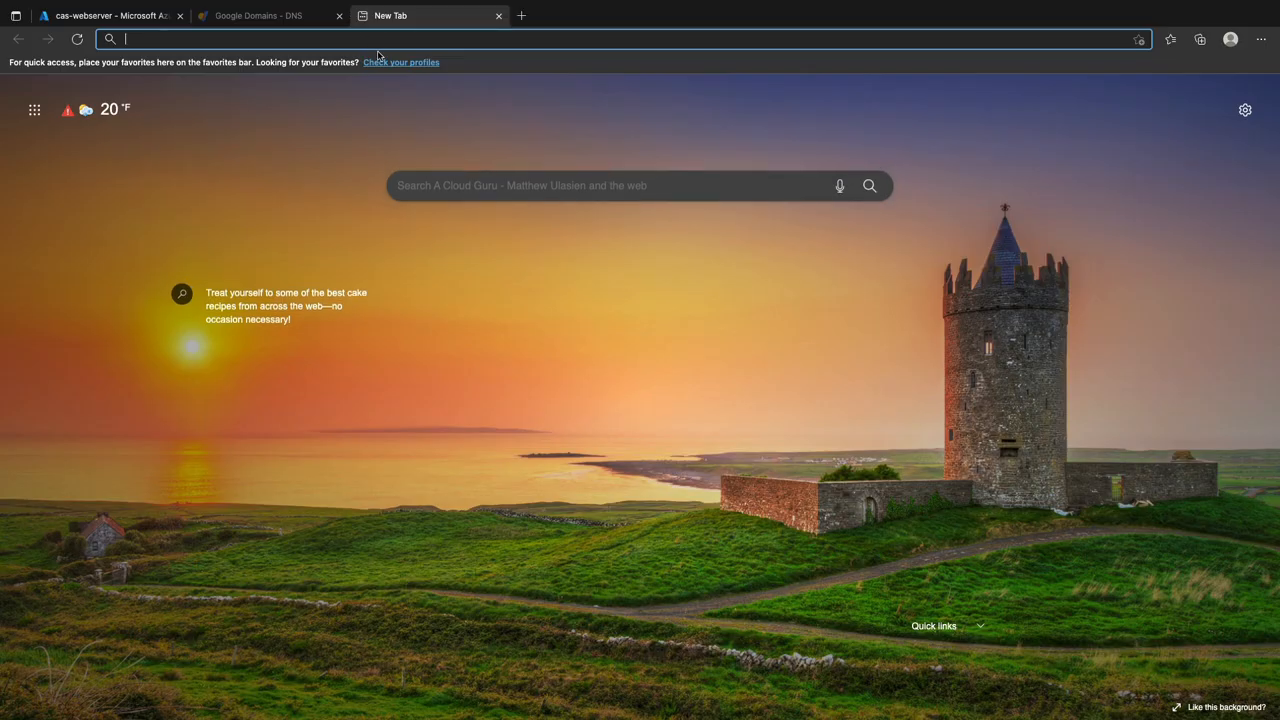
{"action": "key", "text": "ctrl+v"}
{"action": "key", "text": "Return"}
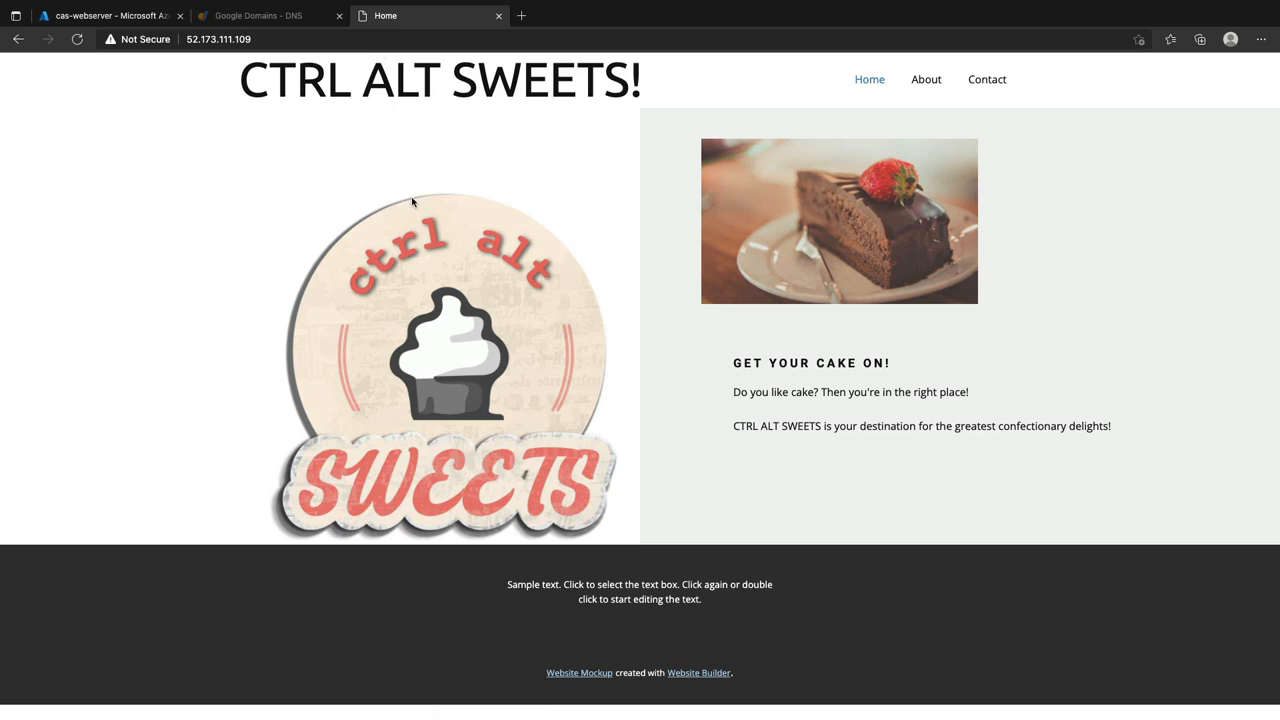
Step: Review the ctrl-alt-sweets.com DNS settings in Google Domains and return to the bakery website
{"action": "left_click", "coordinate": [274, 20]}
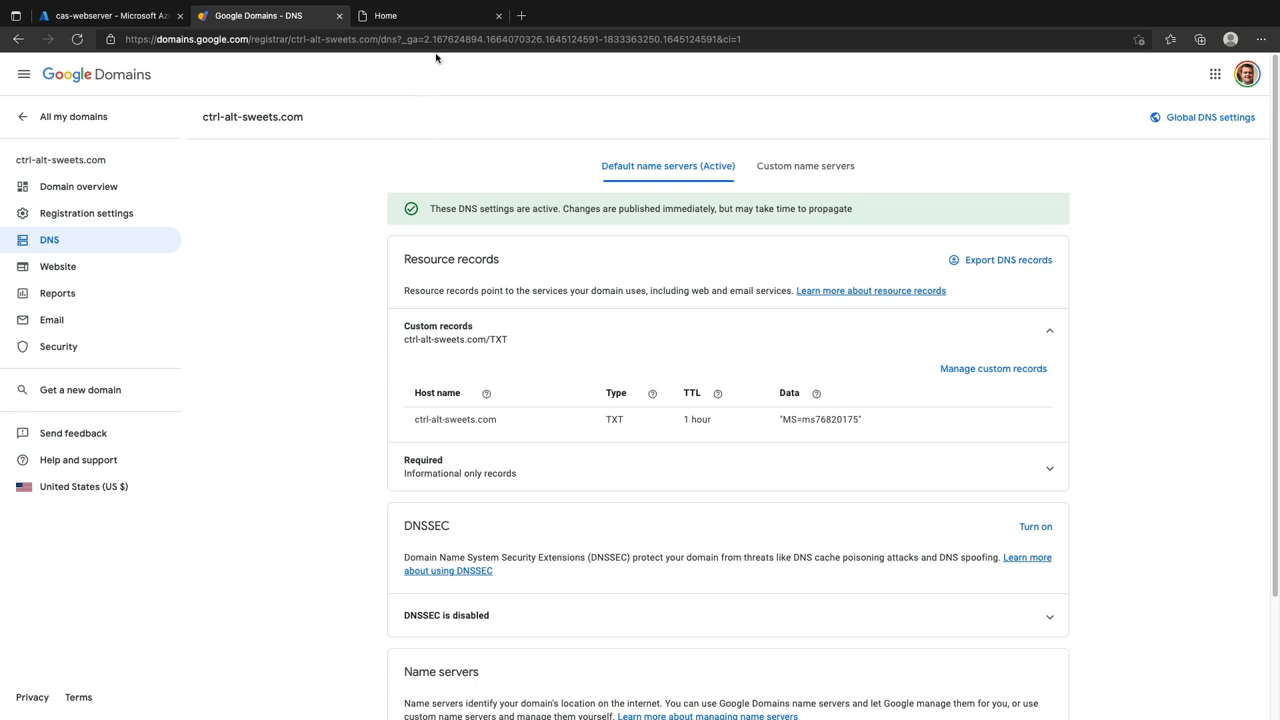
{"action": "left_click", "coordinate": [435, 18]}
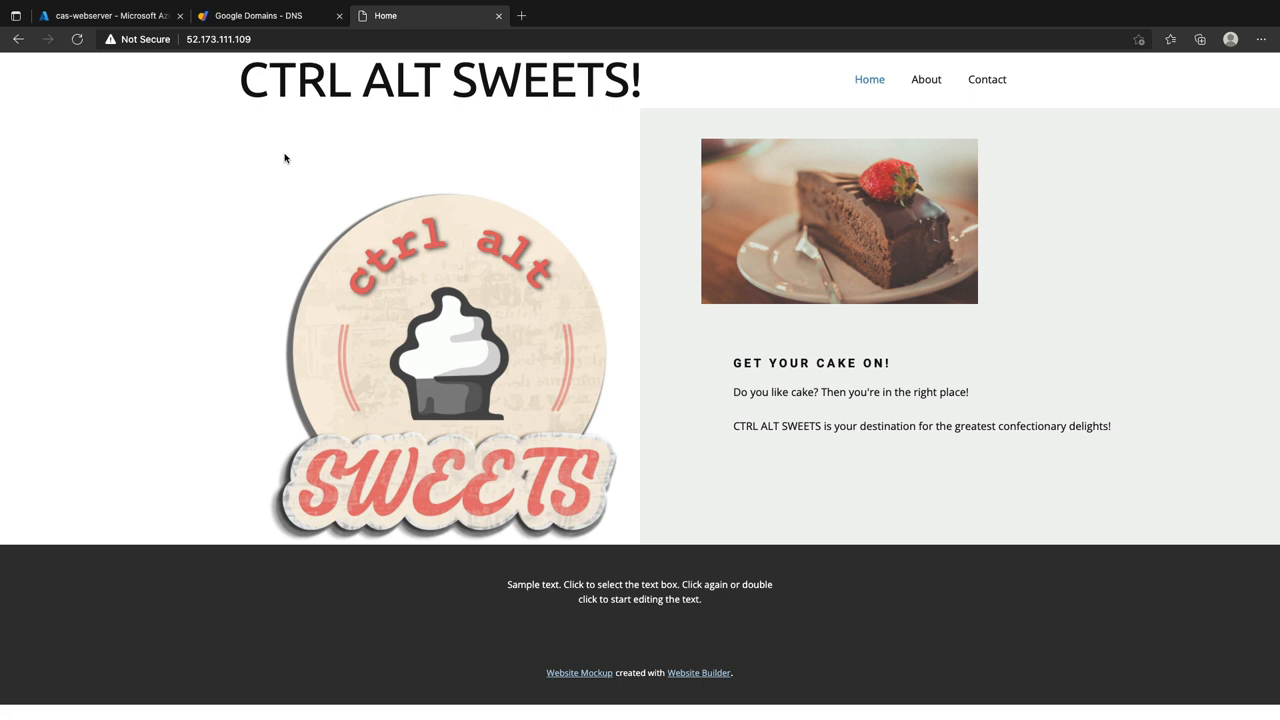
Step: Search the Azure portal for "dns zone", open the DNS zones service and start a new zone
{"action": "left_click", "coordinate": [118, 26]}
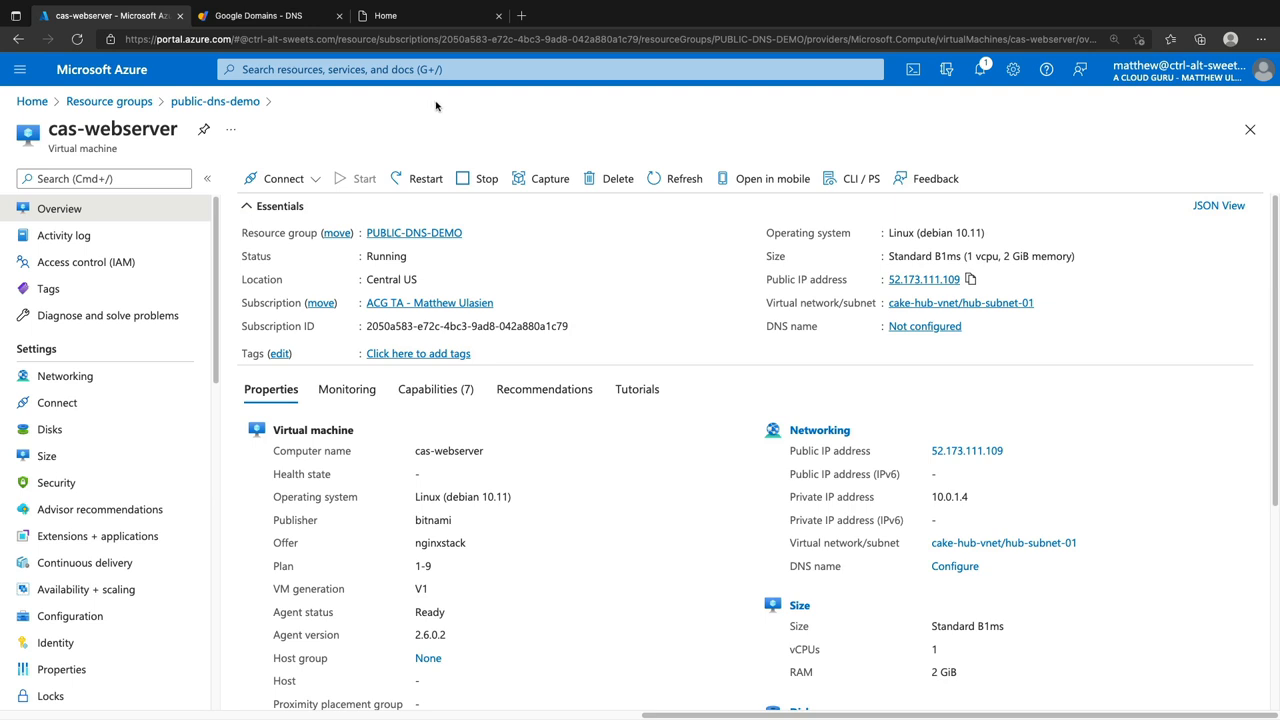
{"action": "left_click", "coordinate": [436, 70]}
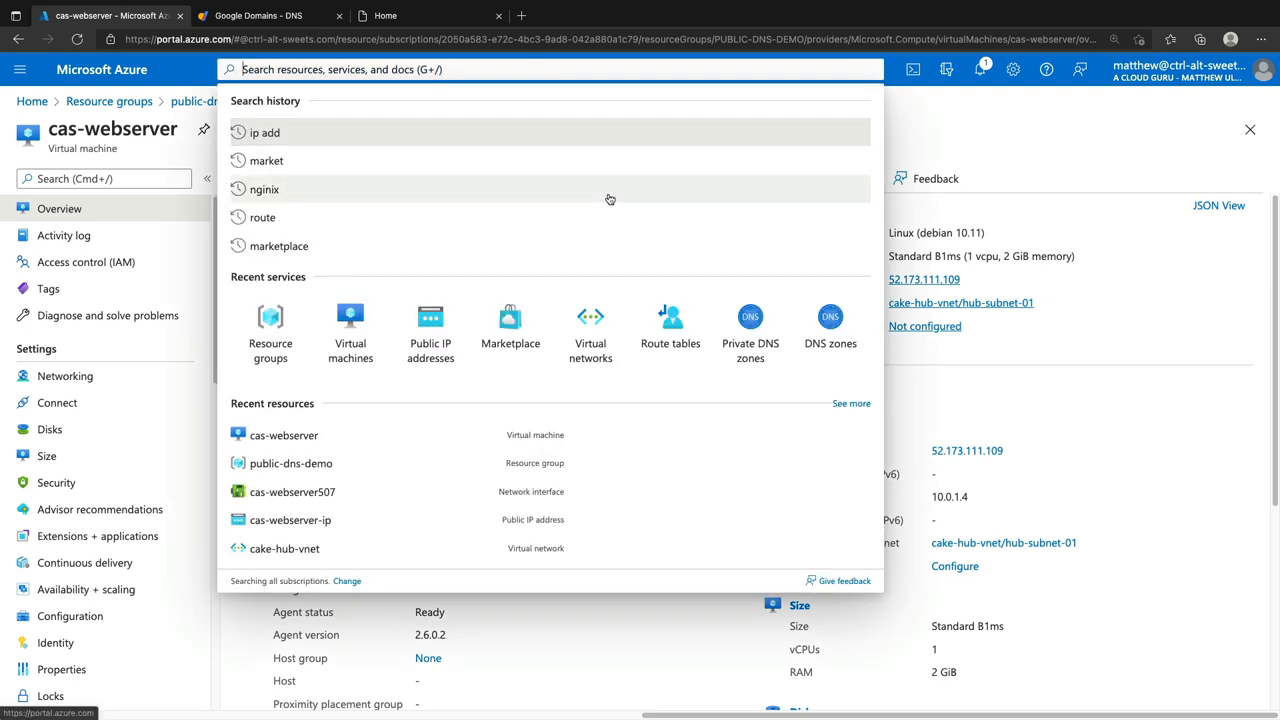
{"action": "type", "text": "dns zone"}
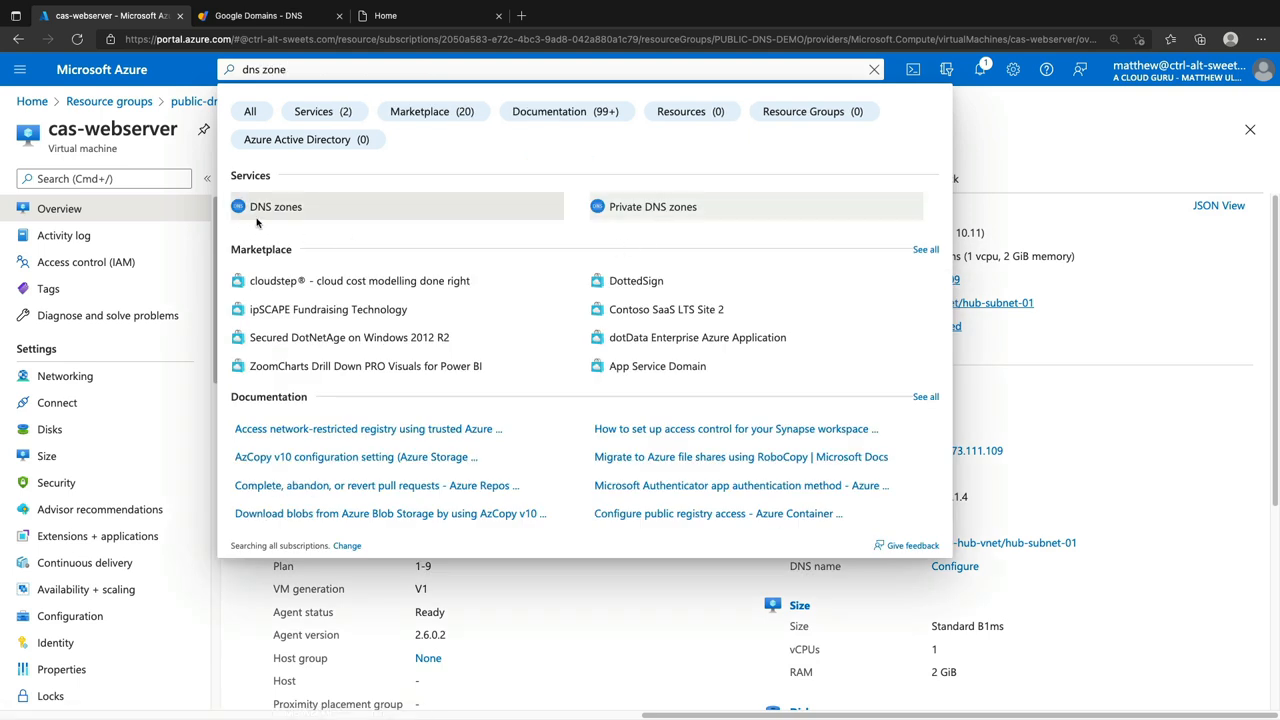
{"action": "left_click", "coordinate": [286, 210]}
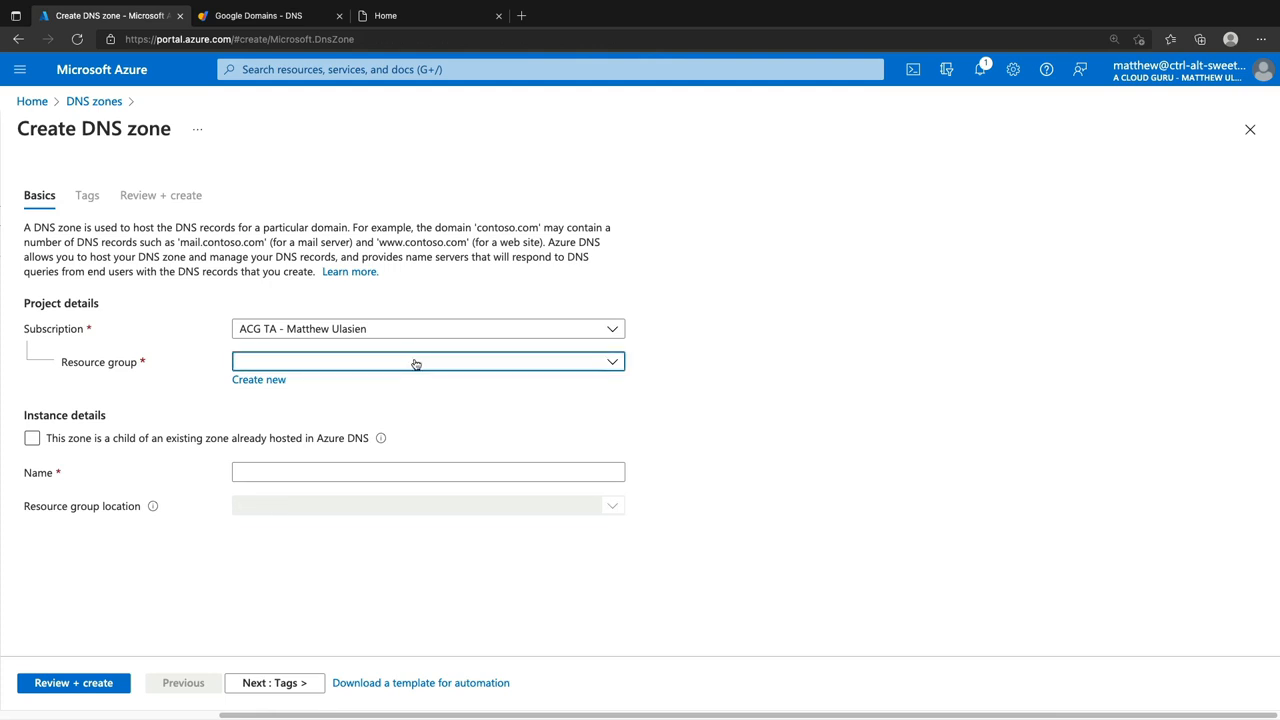
Step: Create a DNS zone named ctrl-alt-sweets.com in the public-dns-demo resource group
{"action": "left_click", "coordinate": [415, 363]}
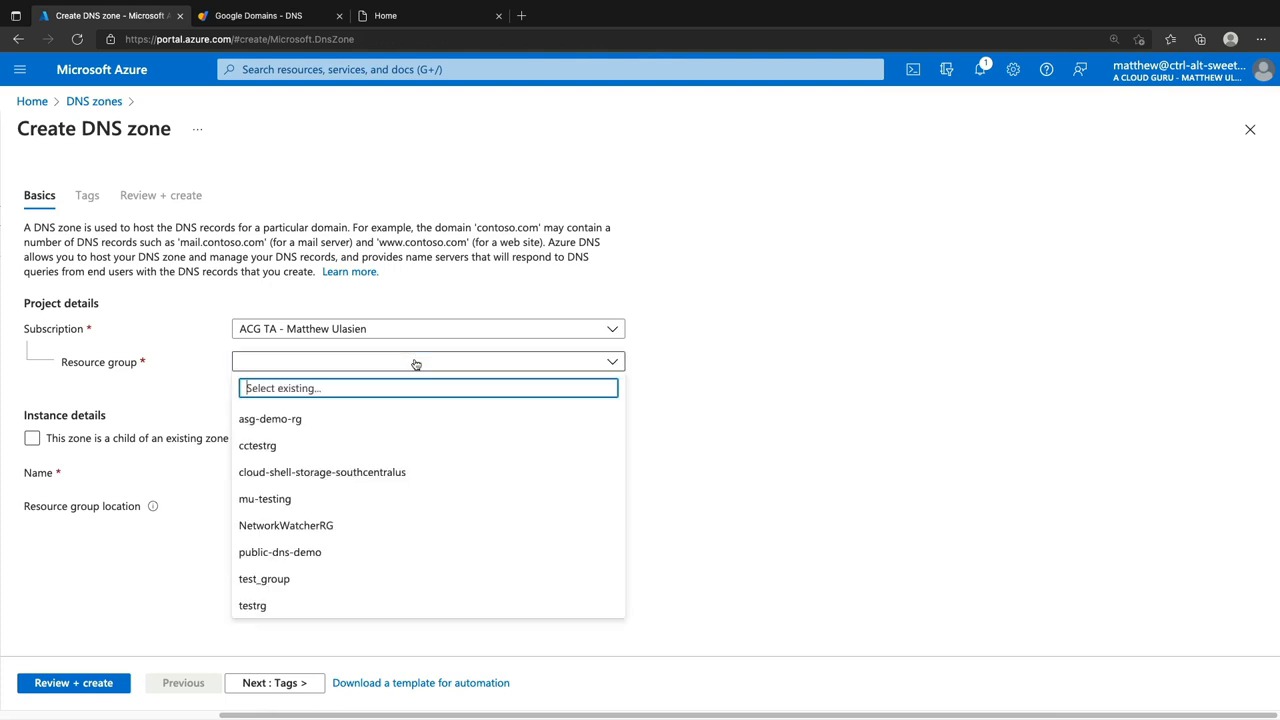
{"action": "left_click", "coordinate": [337, 553]}
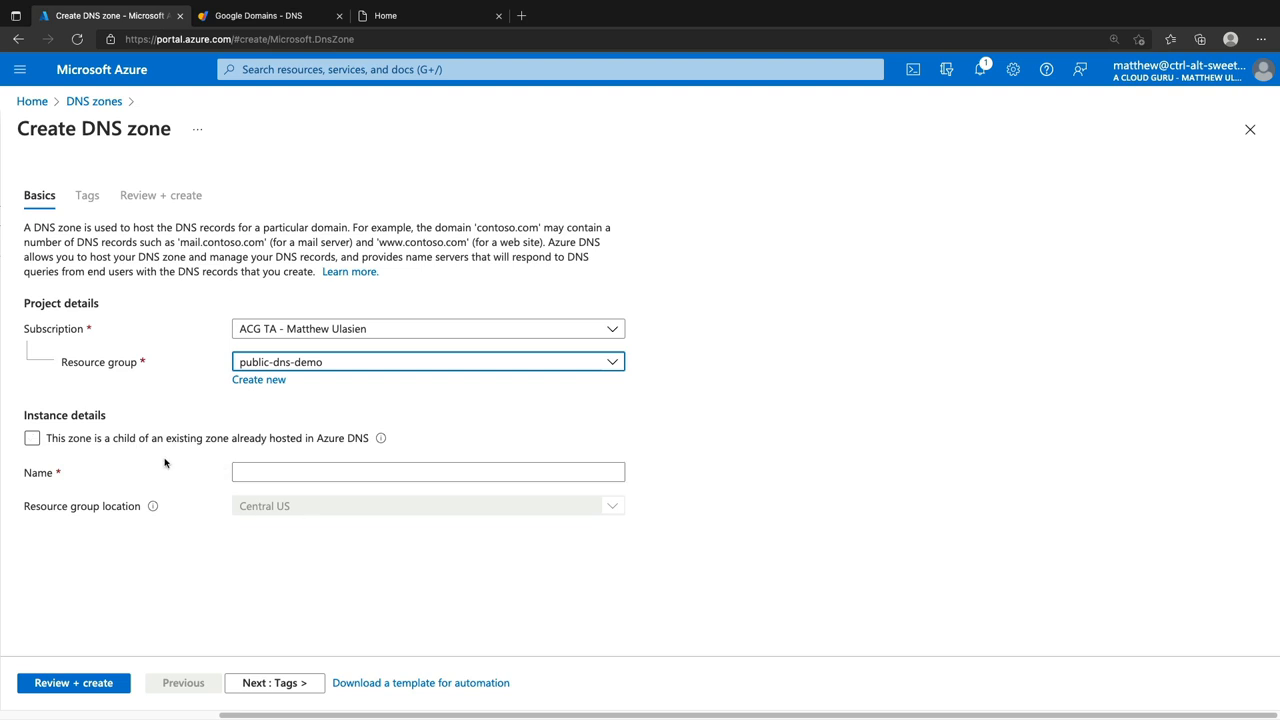
{"action": "left_click", "coordinate": [271, 471]}
{"action": "type", "text": "ctrl-alt-sweets.com"}
{"action": "left_click", "coordinate": [677, 530]}
{"action": "left_click", "coordinate": [97, 682]}
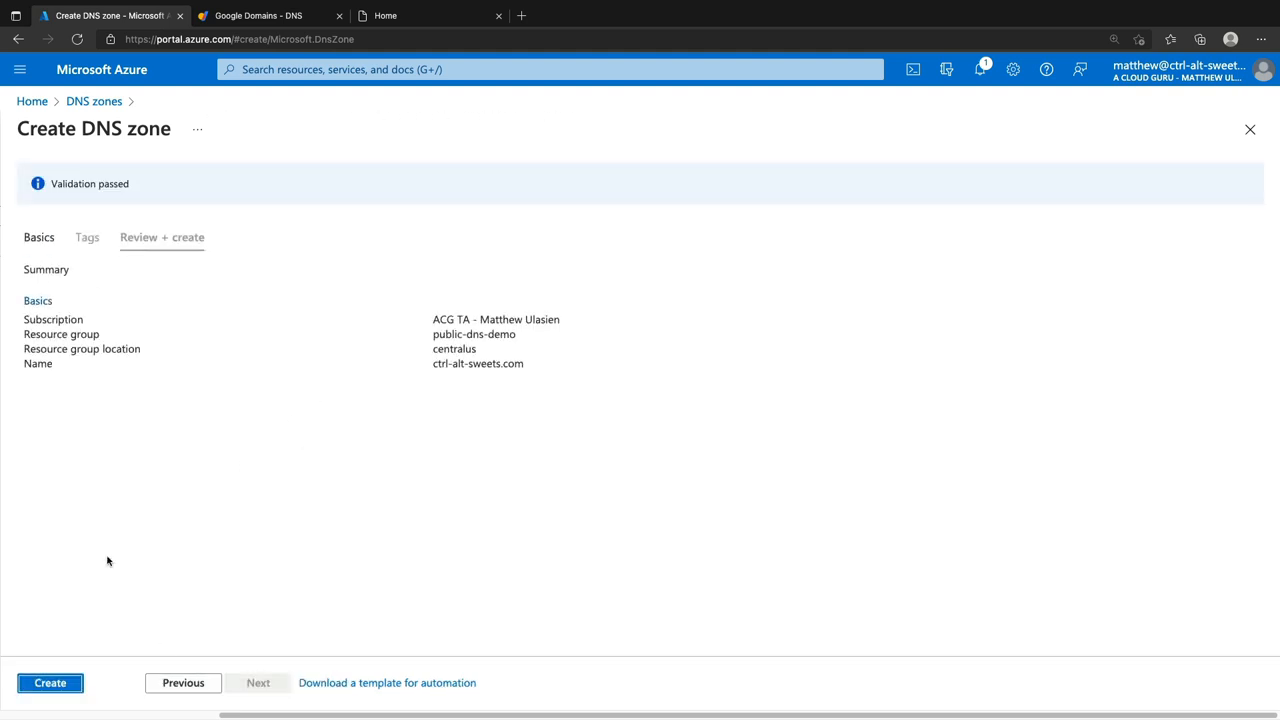
{"action": "left_click", "coordinate": [70, 683]}
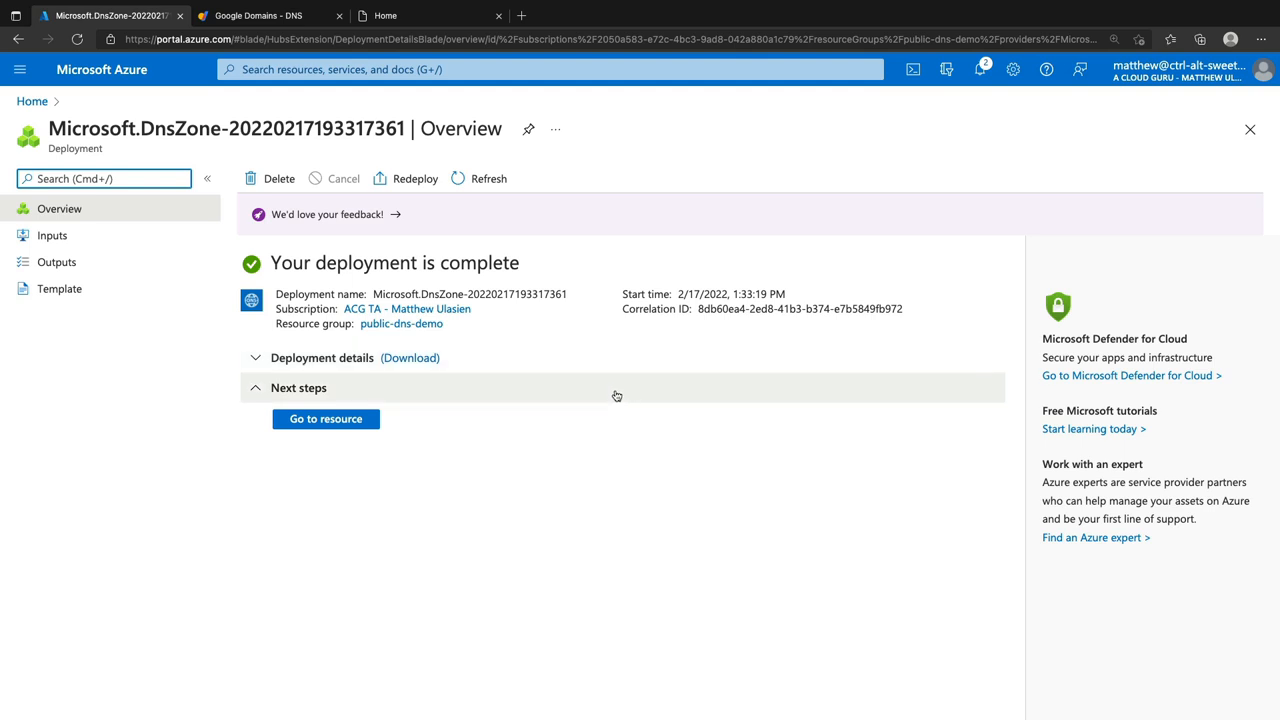
Step: Open the deployed DNS zone resource and review its assigned name servers
{"action": "left_click", "coordinate": [356, 421]}
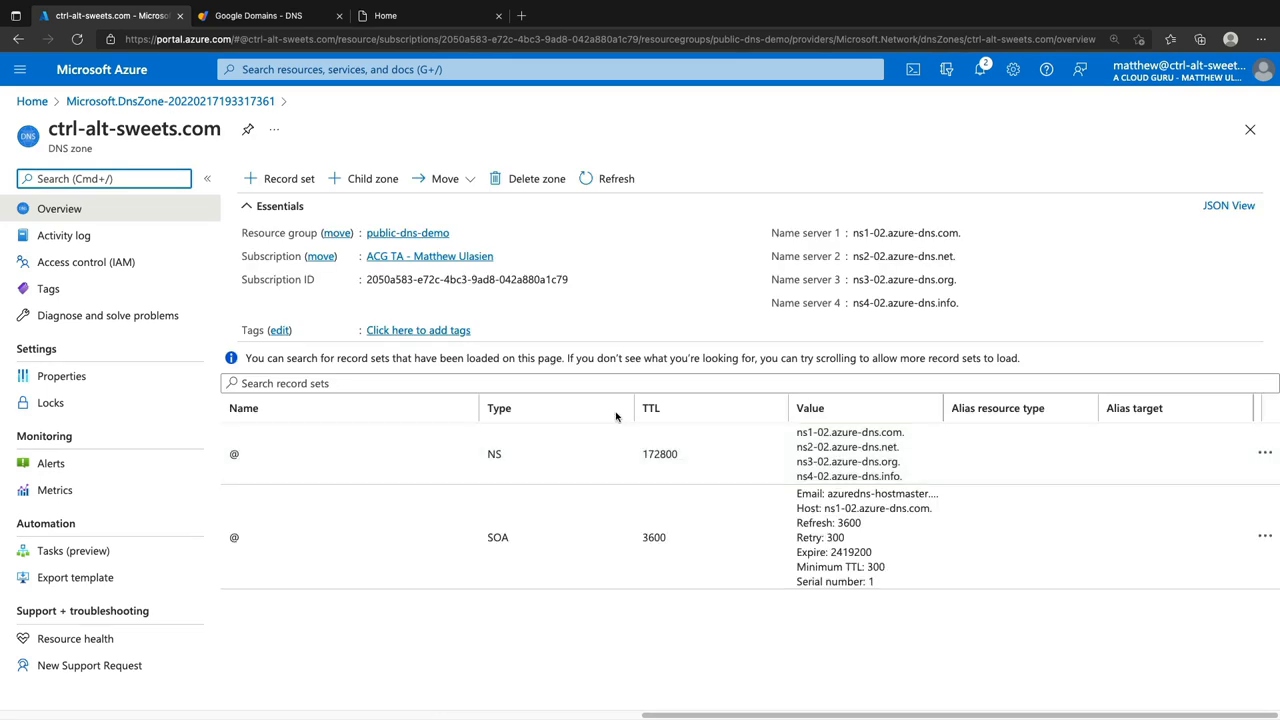
{"action": "mouse_move", "coordinate": [866, 232]}
{"action": "mouse_move", "coordinate": [915, 257]}
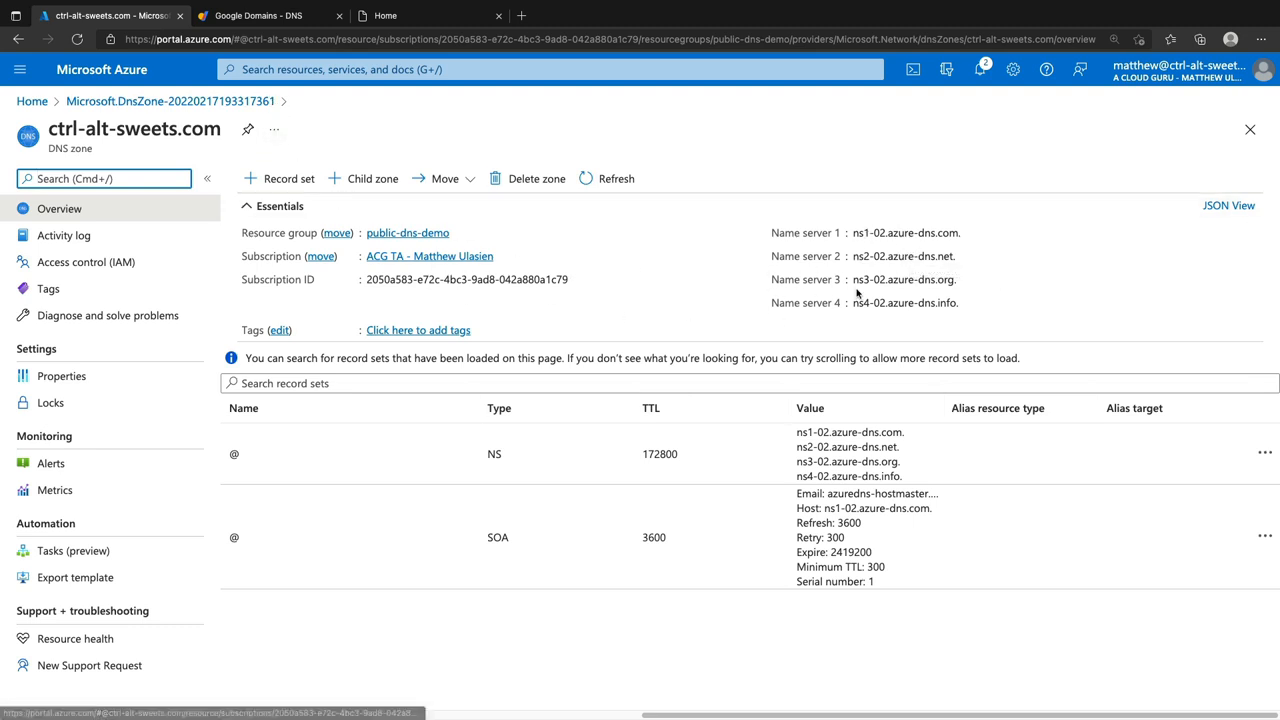
{"action": "mouse_move", "coordinate": [938, 280]}
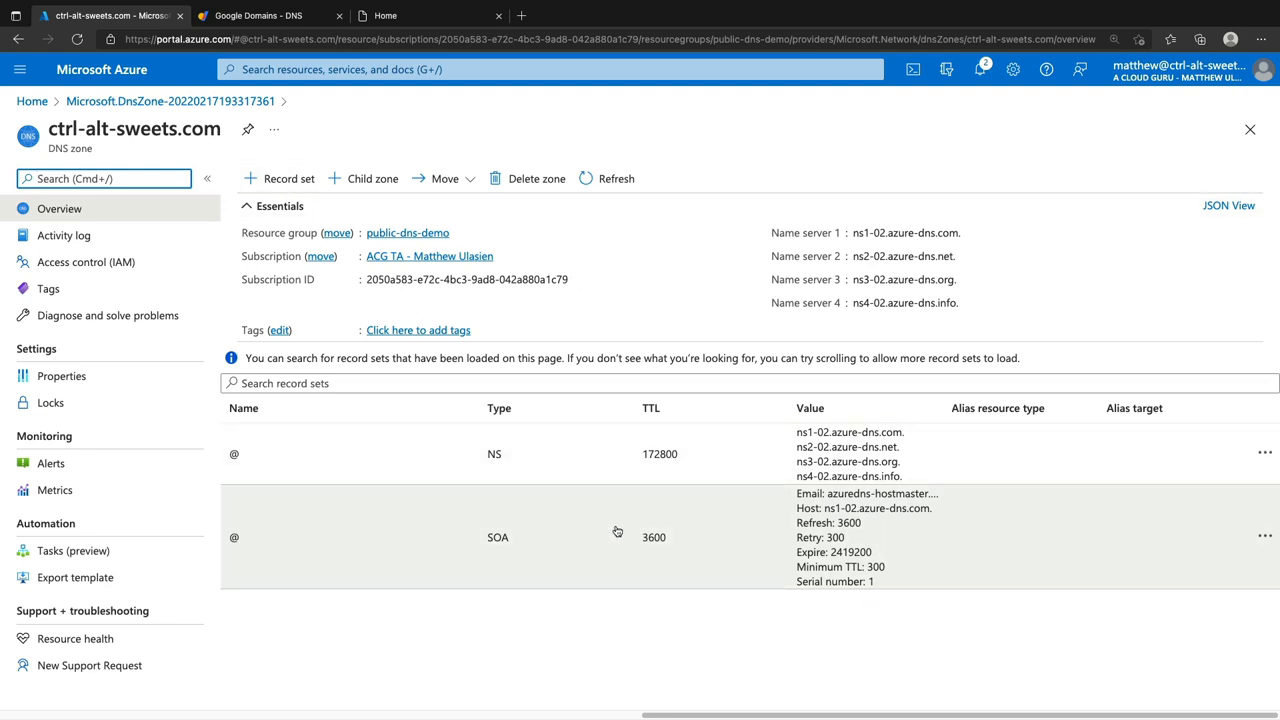
Step: Start a new record set named @ with type A – Alias record to IPv4 address
{"action": "left_click", "coordinate": [271, 180]}
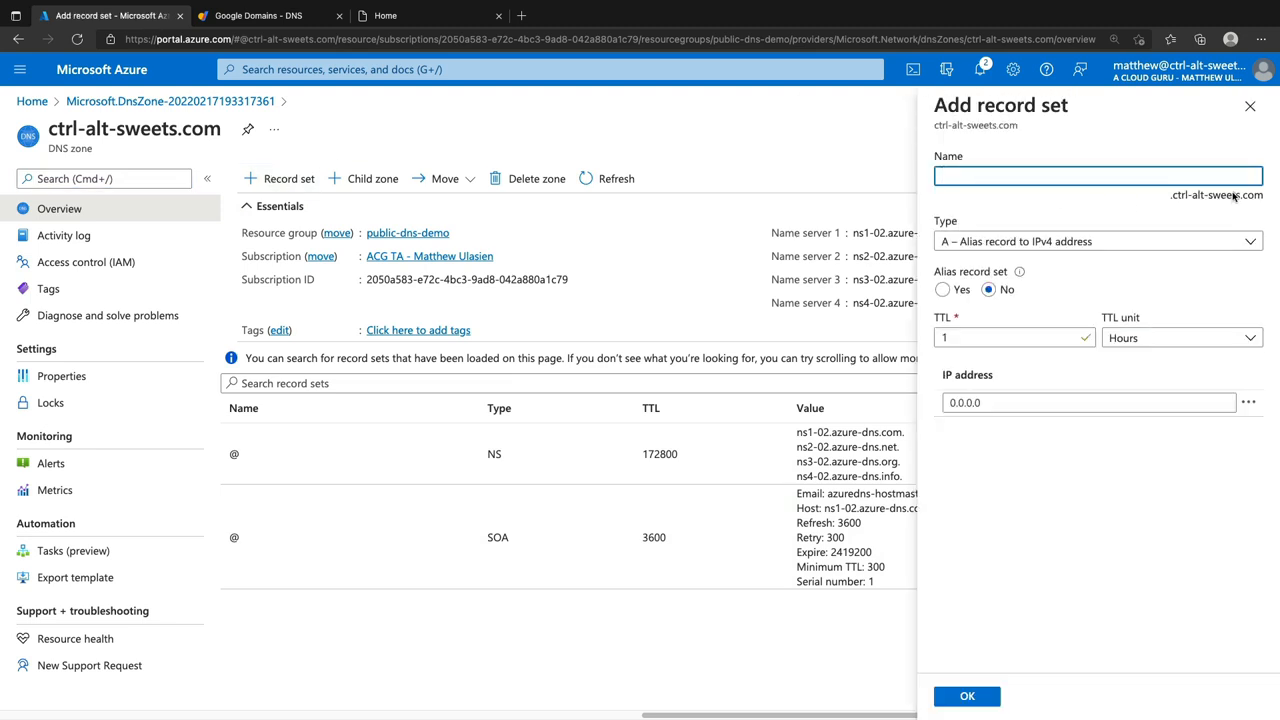
{"action": "left_click", "coordinate": [993, 175]}
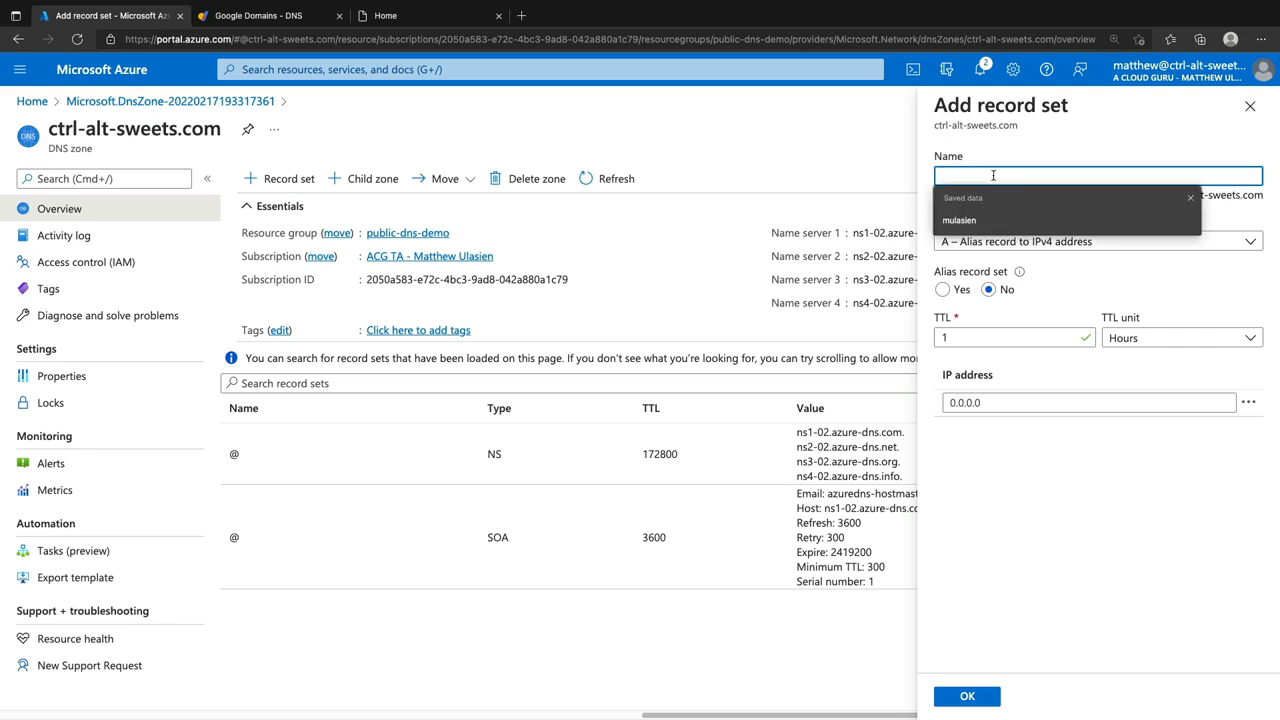
{"action": "type", "text": "@"}
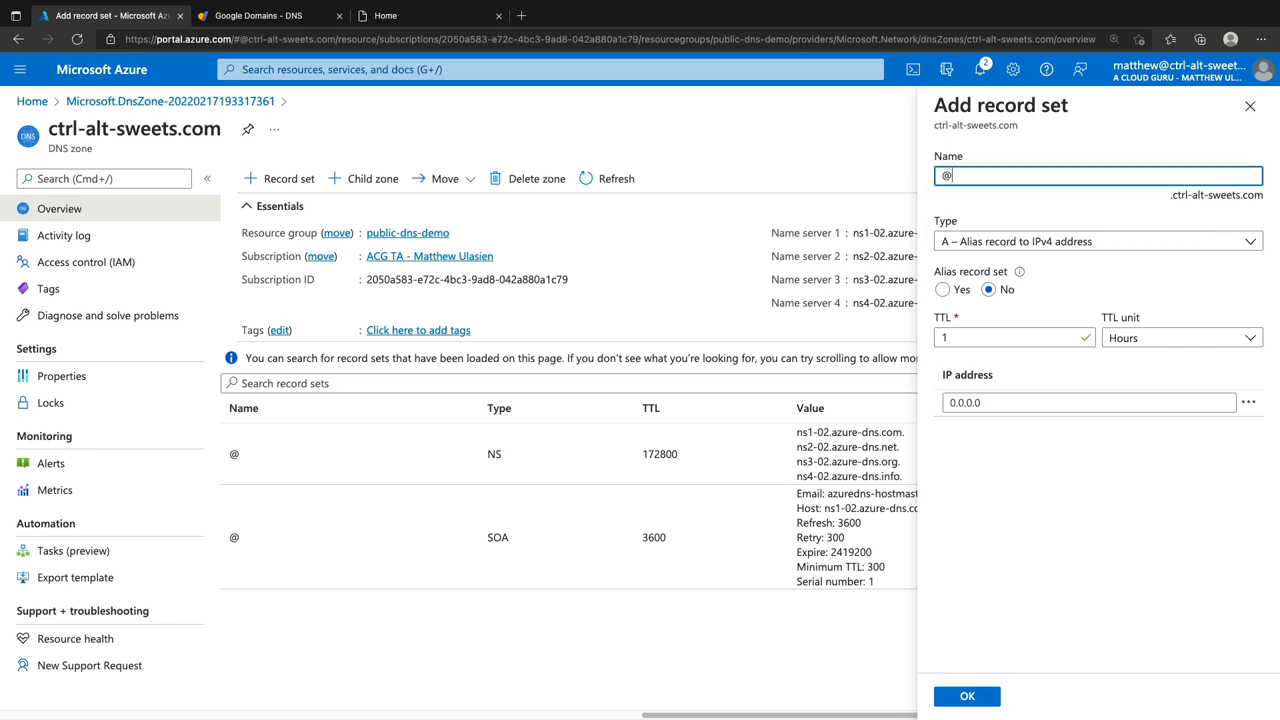
{"action": "left_click", "coordinate": [1030, 243]}
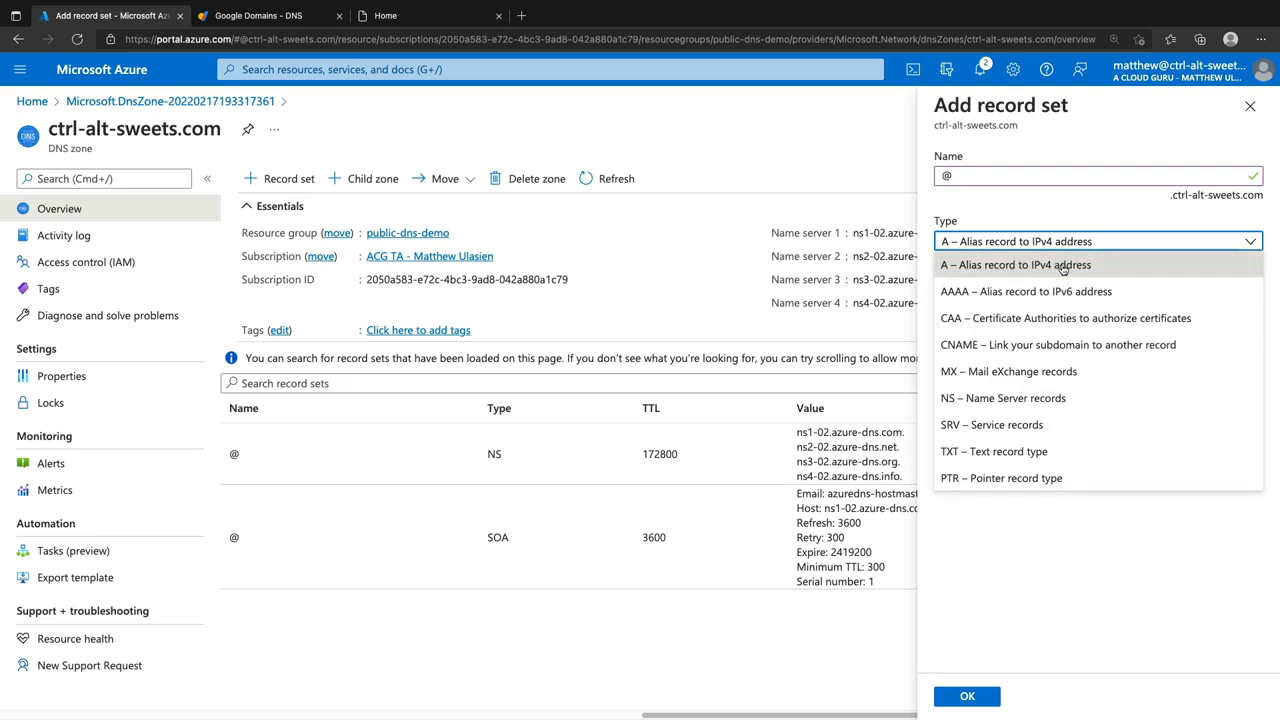
{"action": "left_click", "coordinate": [1062, 266]}
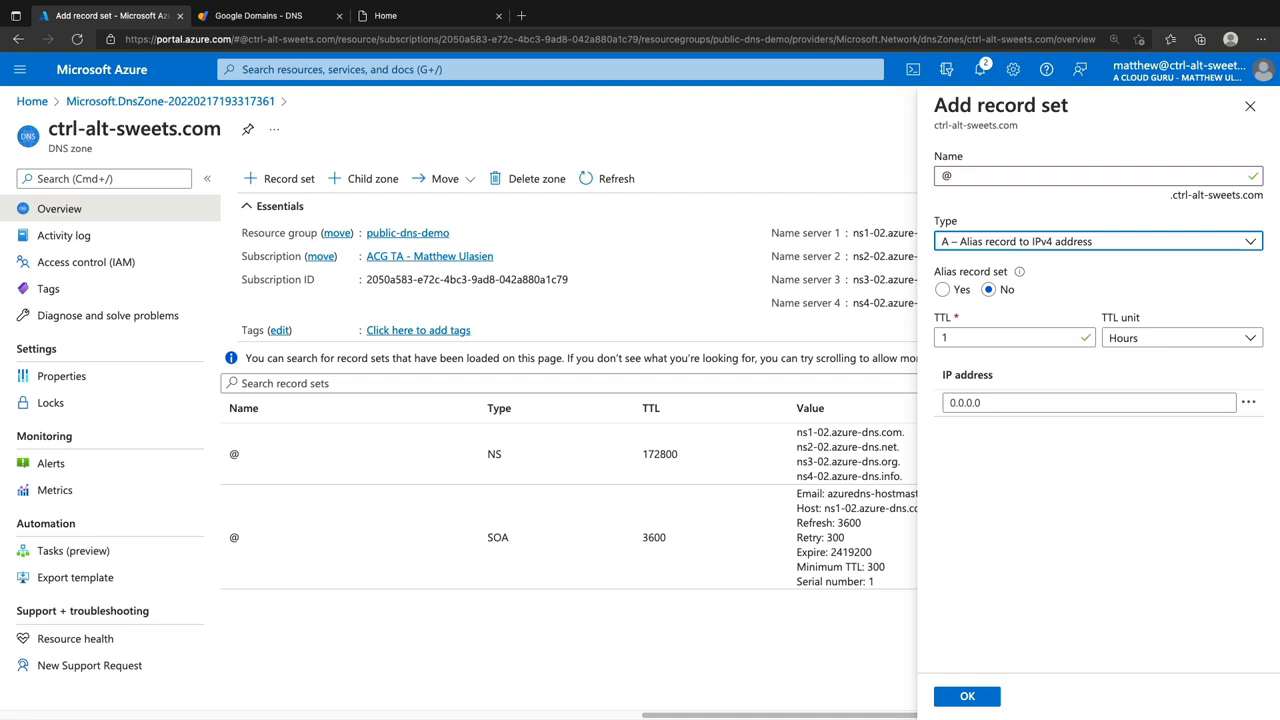
Step: Set the record's IP address to the web server's 52.173.111.109, check it against the website, and save the record set
{"action": "key", "text": "super+Tab"}
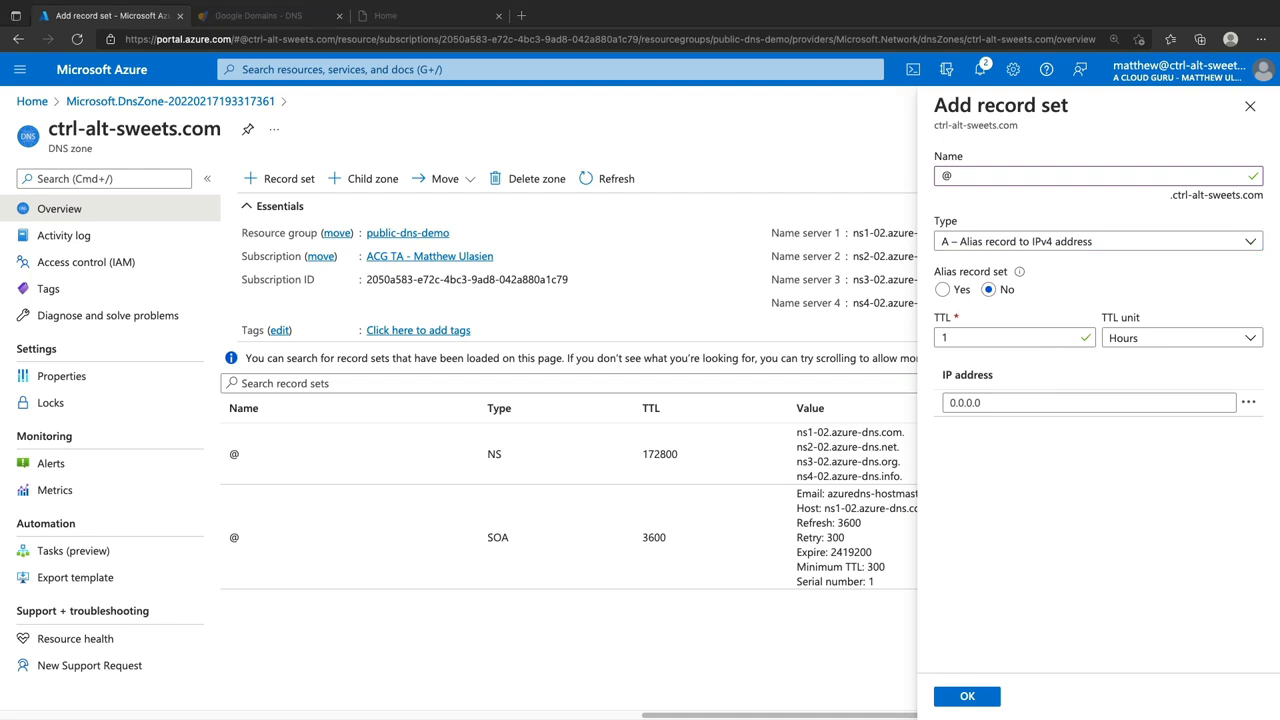
{"action": "left_click", "coordinate": [1022, 404]}
{"action": "key", "text": "ctrl+v"}
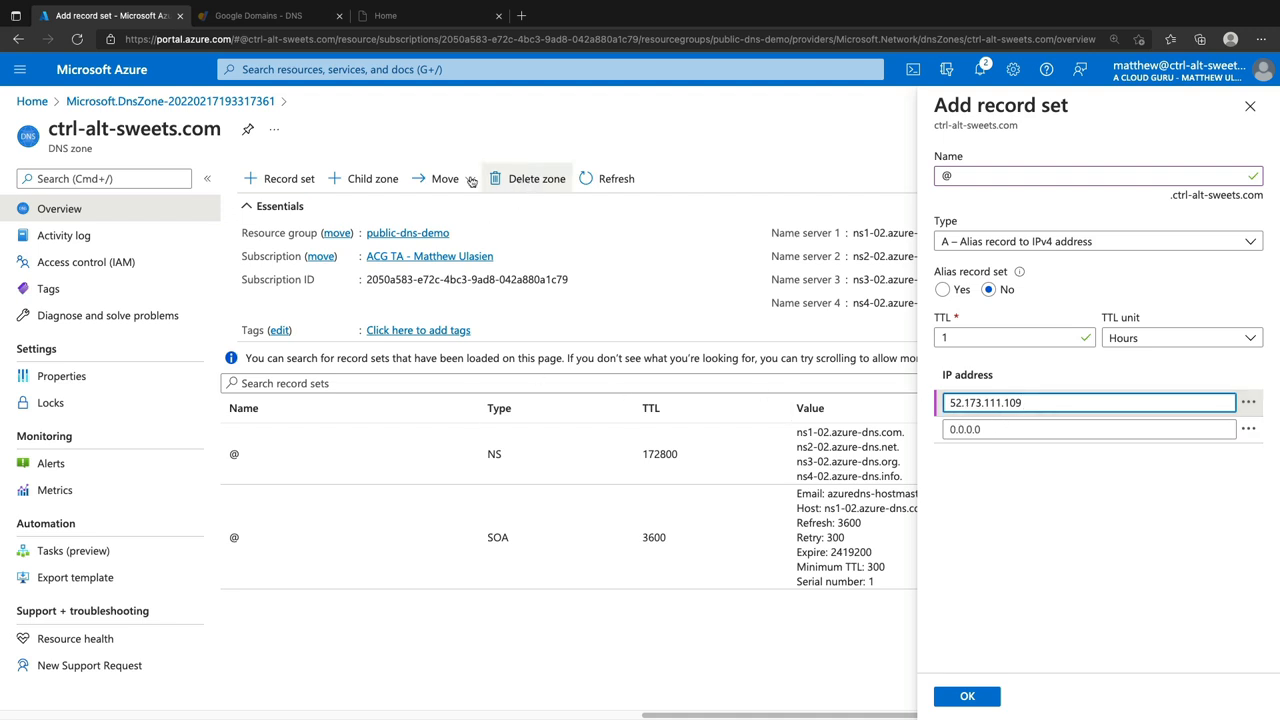
{"action": "left_click", "coordinate": [406, 20]}
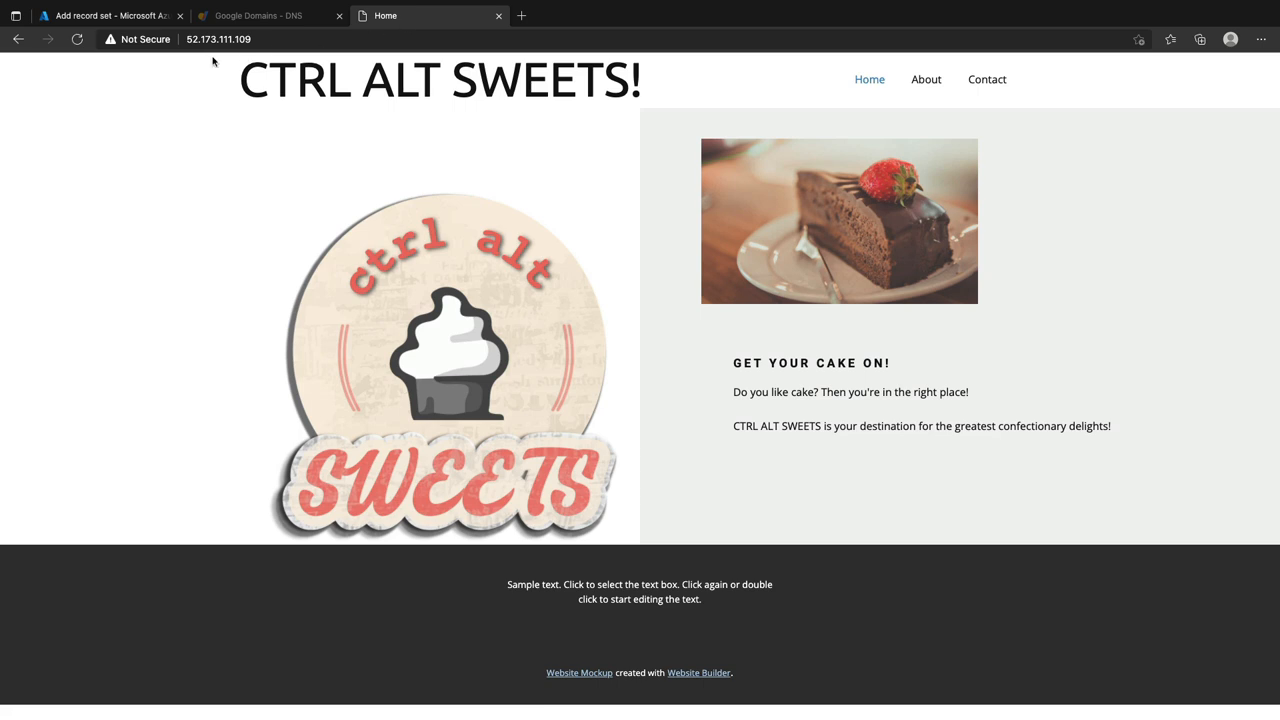
{"action": "left_click", "coordinate": [118, 17]}
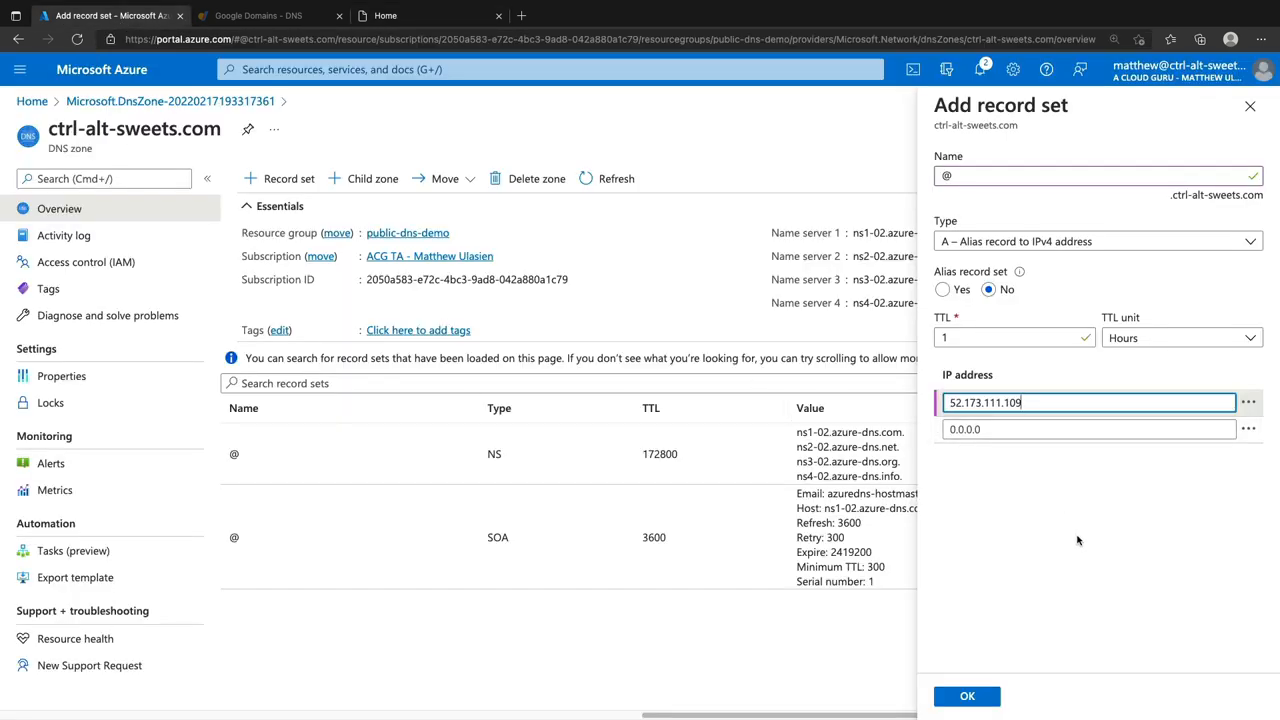
{"action": "left_click", "coordinate": [974, 698]}
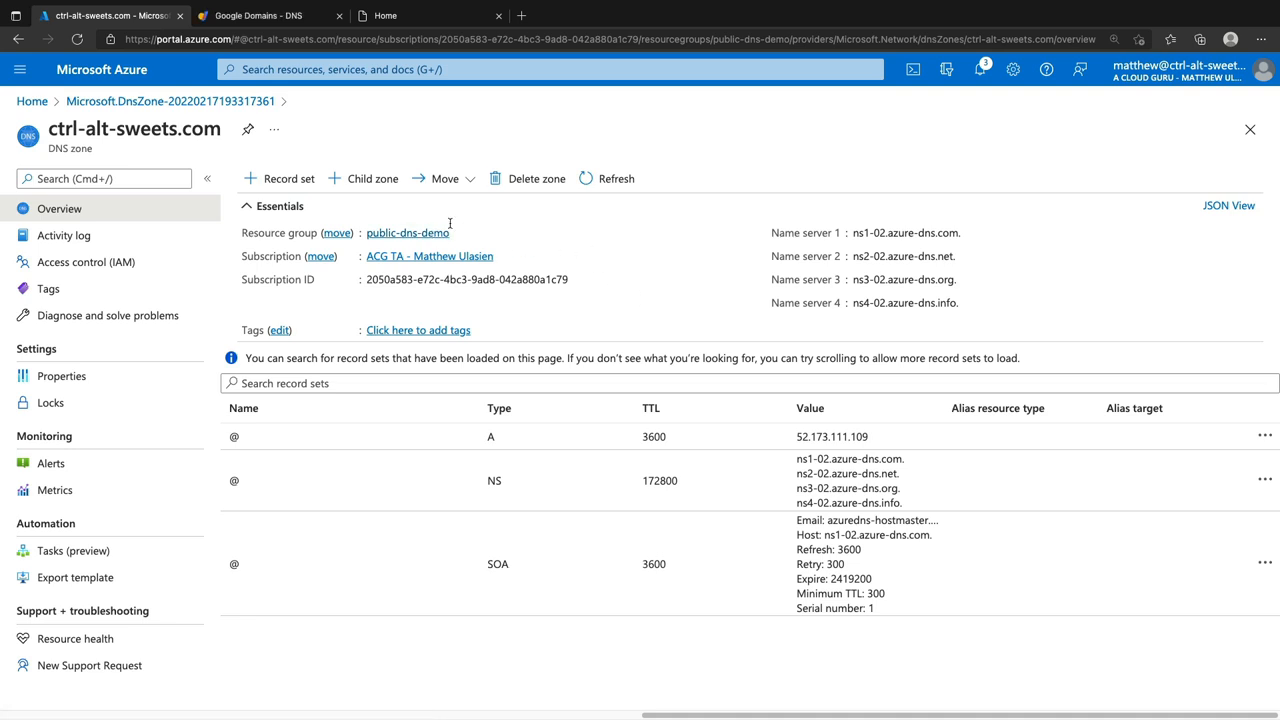
Step: Check the Azure zone's name servers and switch ctrl-alt-sweets.com in Google Domains to its custom name server settings
{"action": "left_click", "coordinate": [267, 17]}
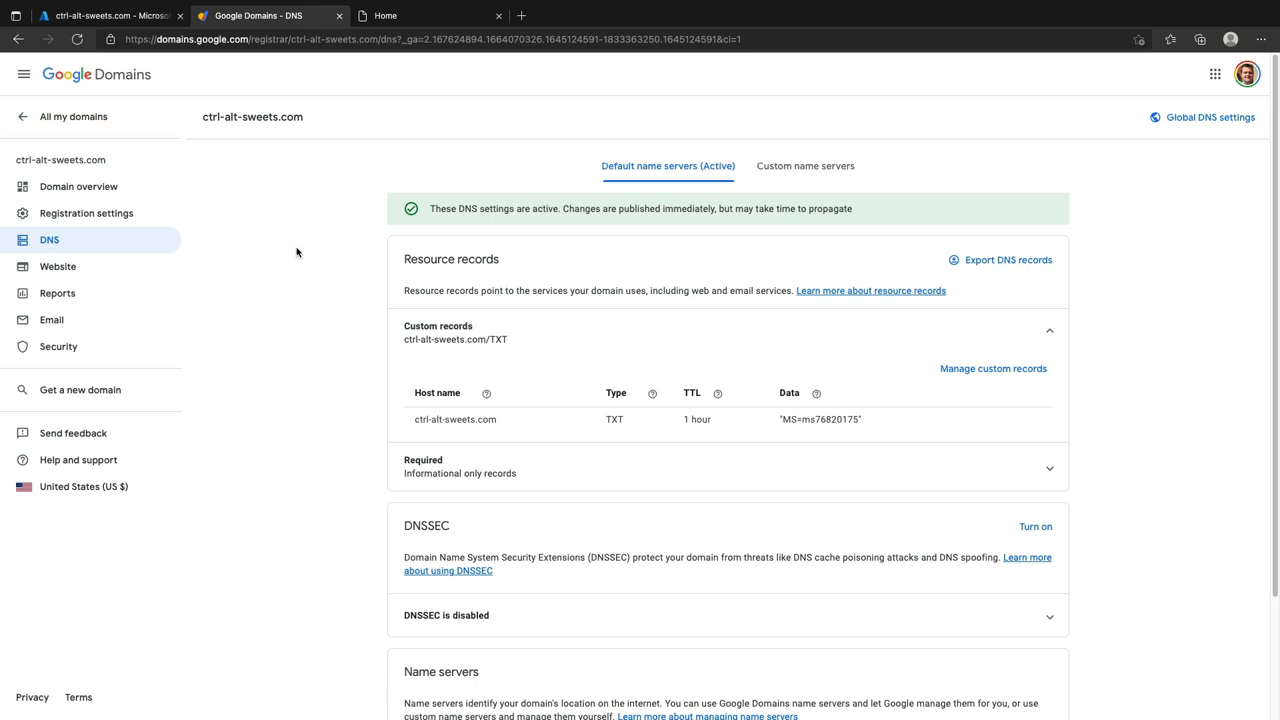
{"action": "left_click", "coordinate": [813, 169]}
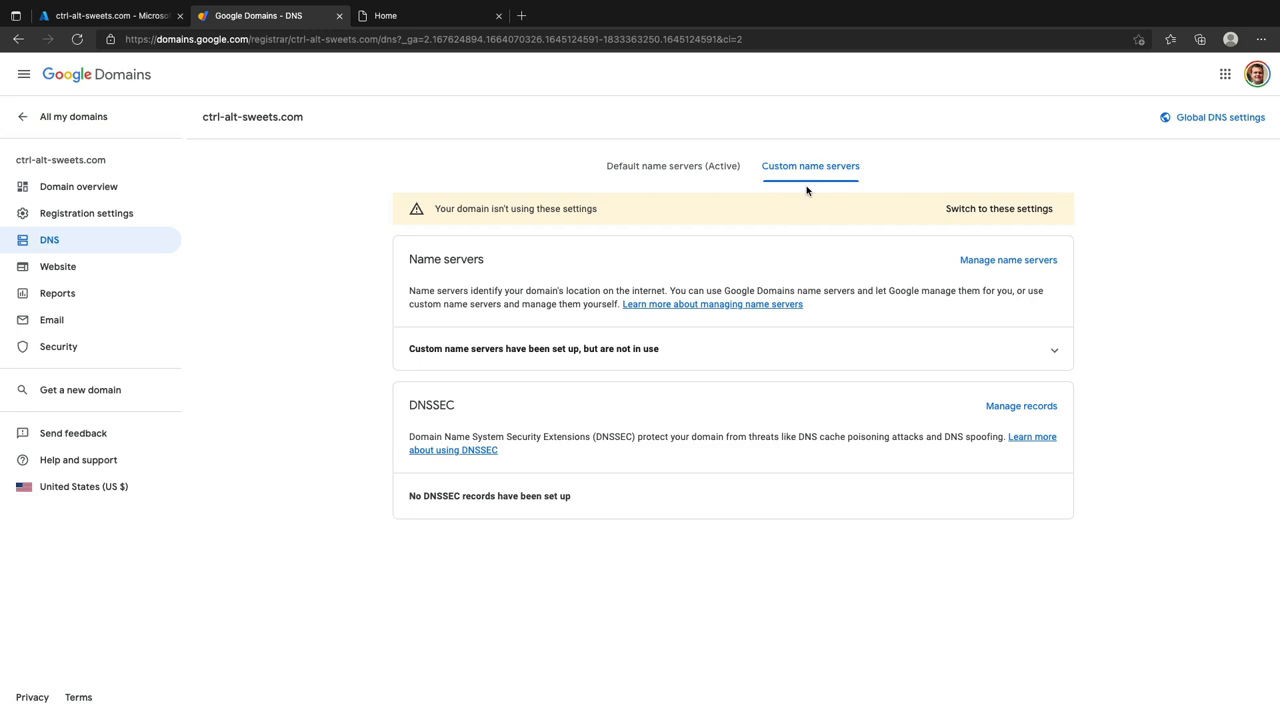
{"action": "left_click", "coordinate": [118, 18]}
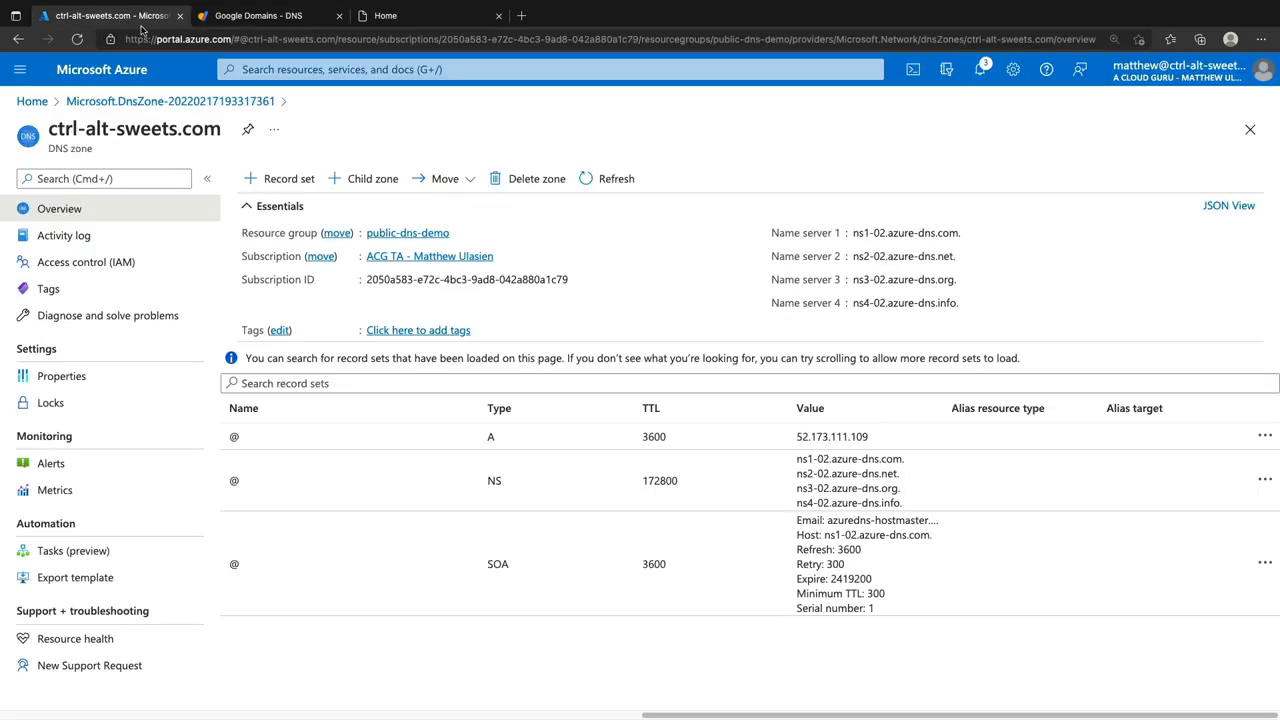
{"action": "left_click", "coordinate": [256, 18]}
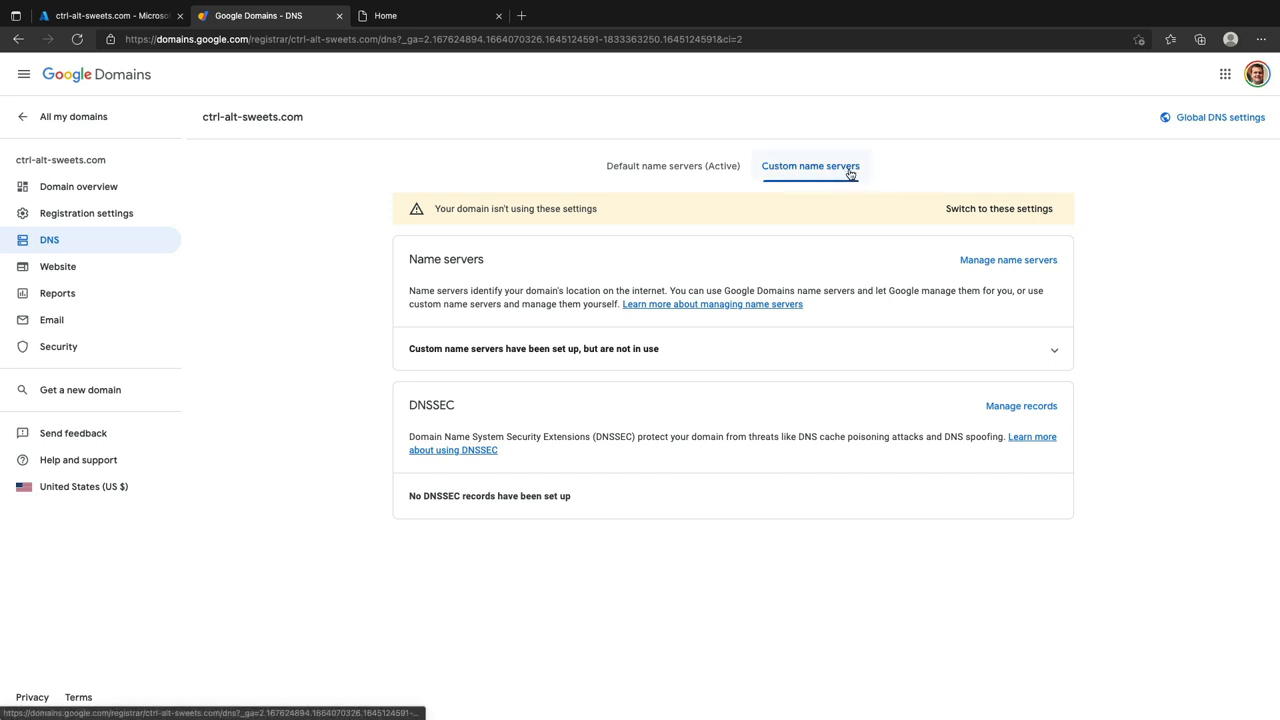
{"action": "left_click", "coordinate": [998, 211]}
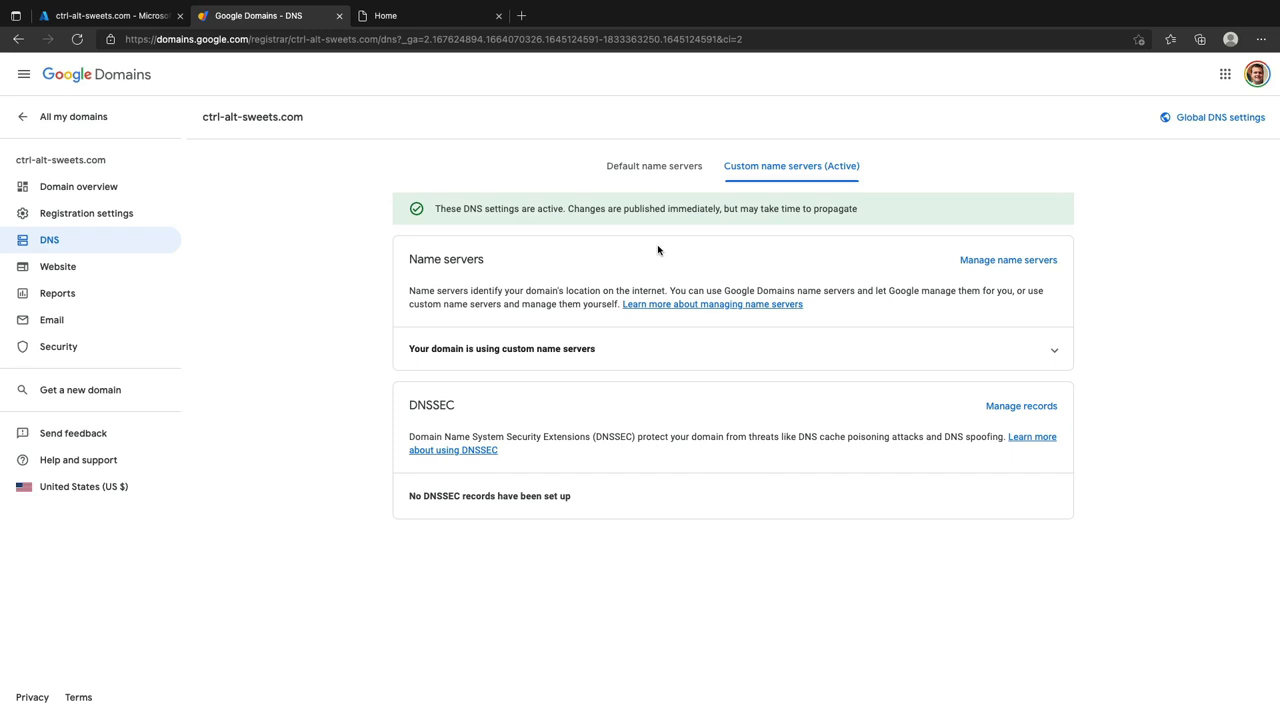
Step: Edit the domain's custom name servers in Google Domains and enter Azure's ns1-02.azure-dns.com. as the first name server
{"action": "left_click", "coordinate": [1010, 263]}
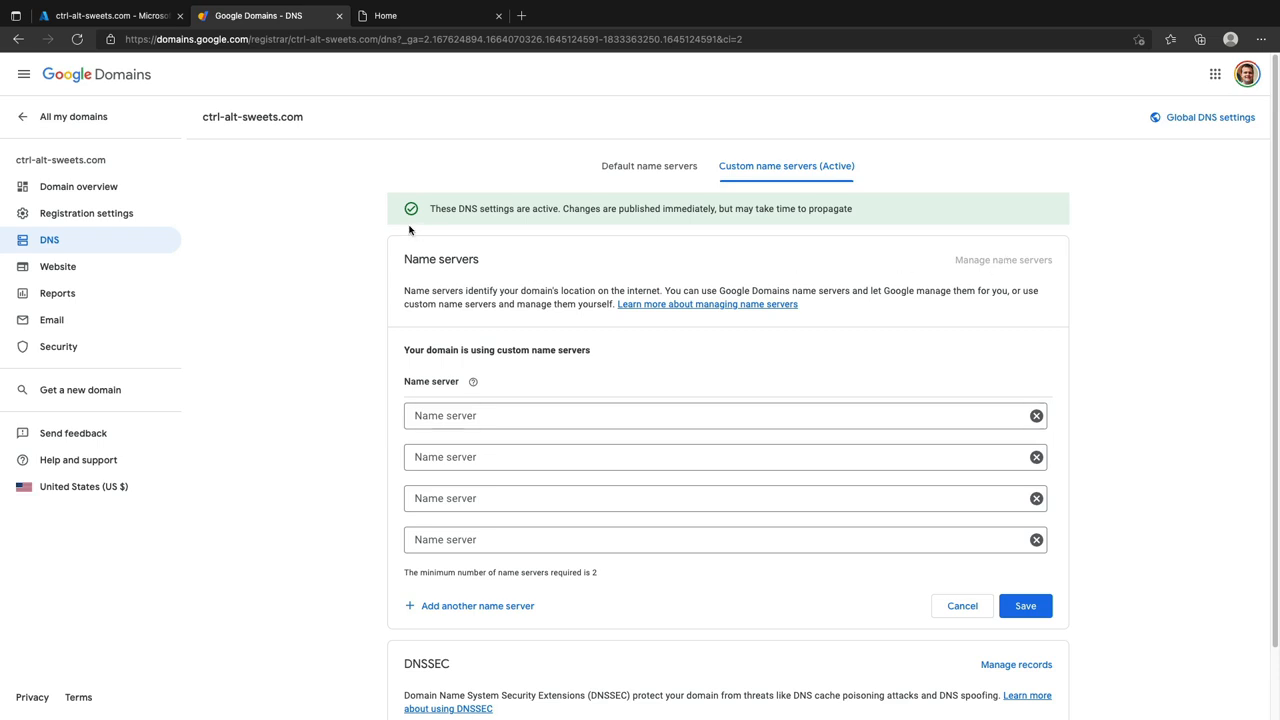
{"action": "left_click", "coordinate": [112, 15]}
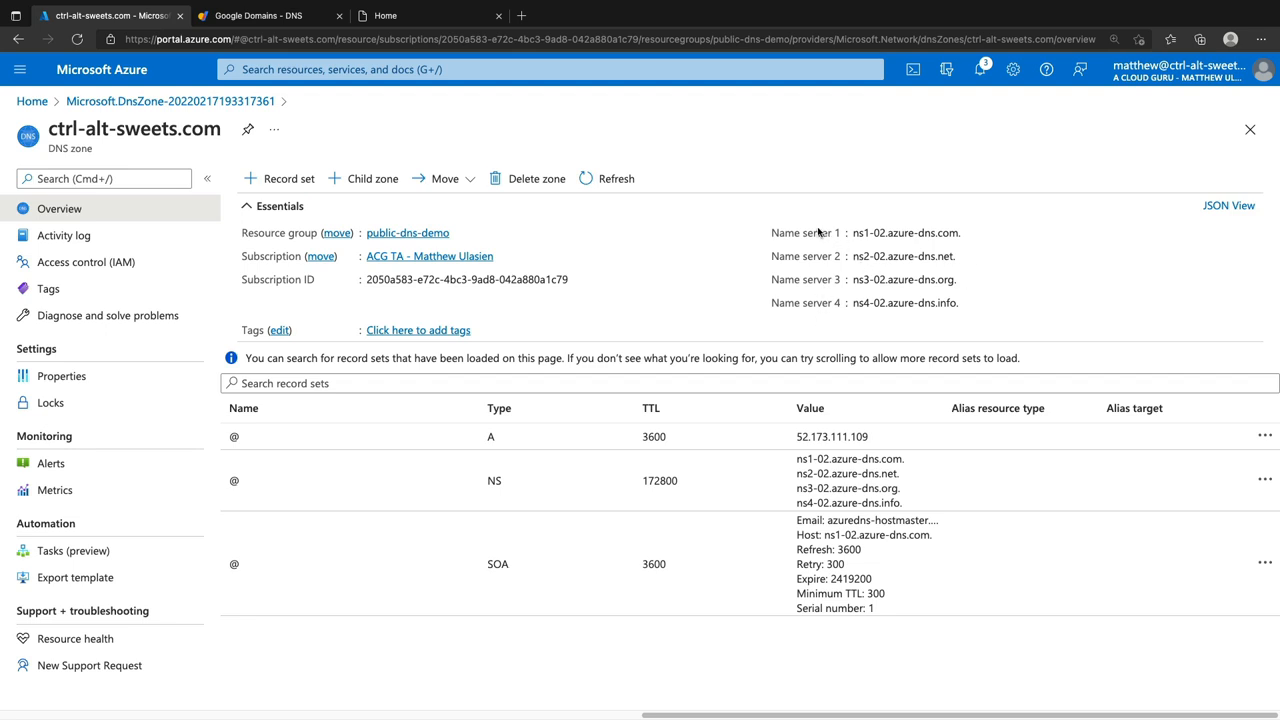
{"action": "left_click", "coordinate": [245, 15]}
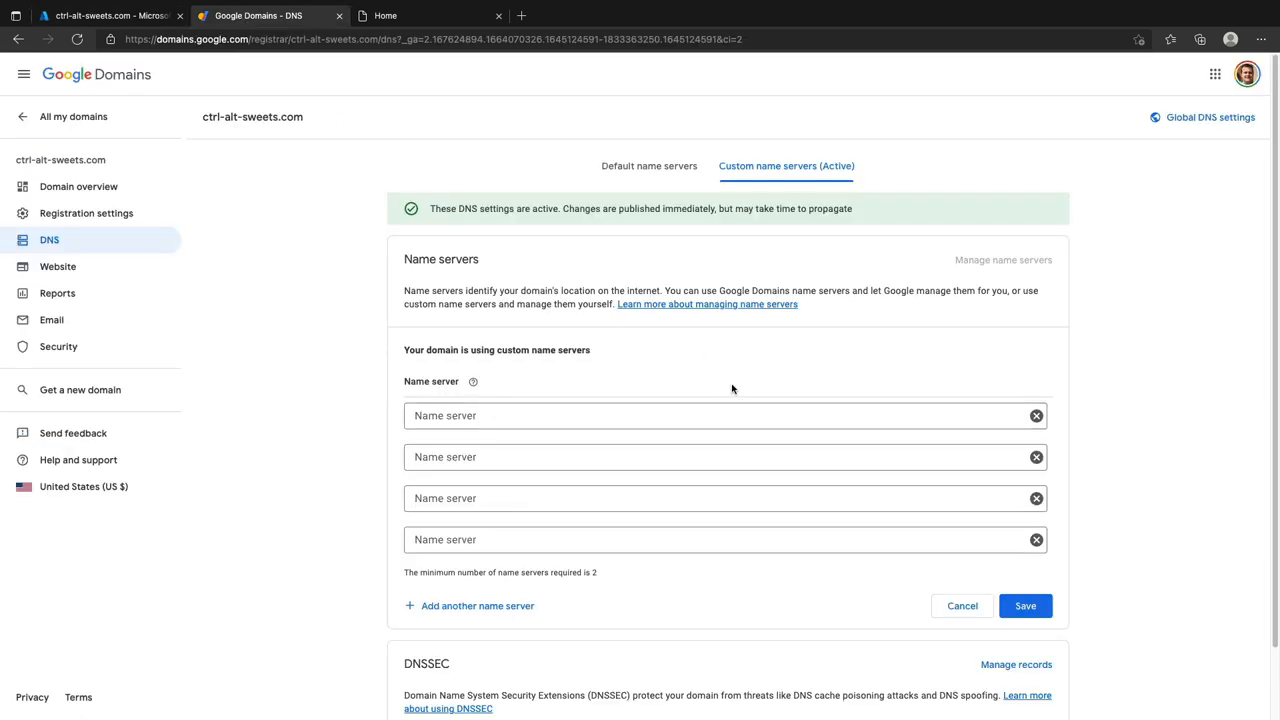
{"action": "left_click", "coordinate": [110, 15]}
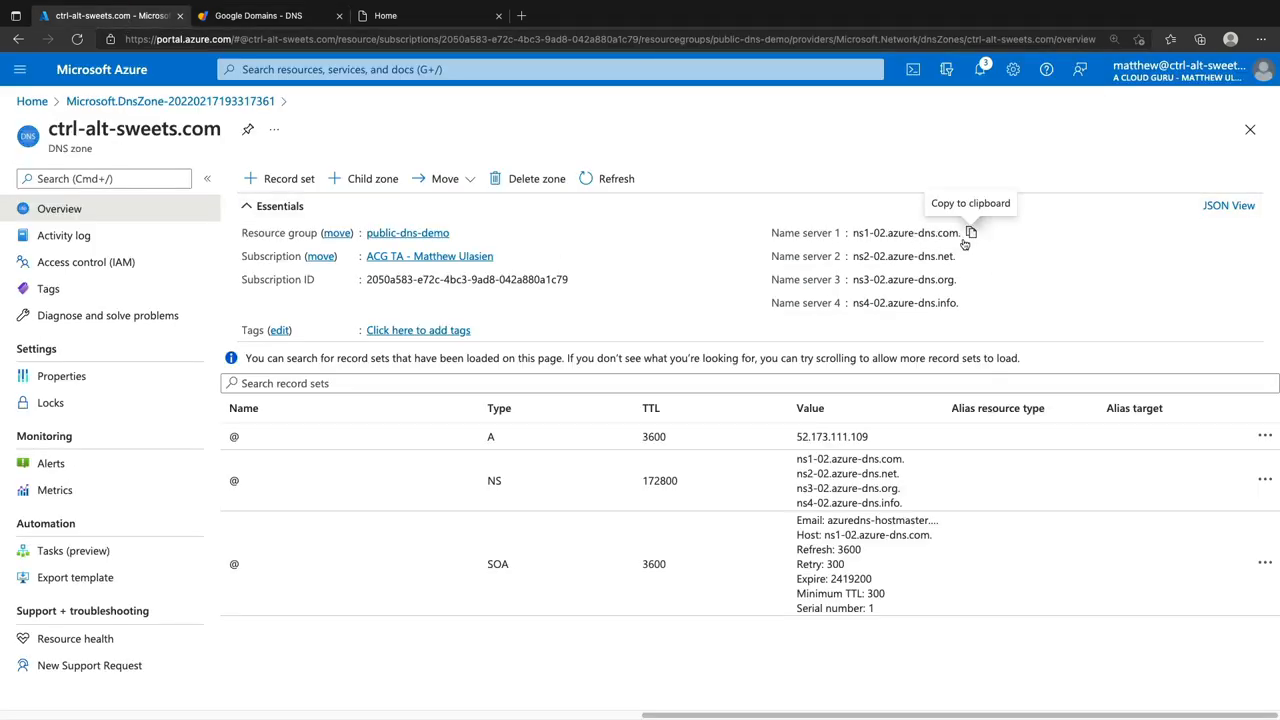
{"action": "left_click", "coordinate": [970, 232]}
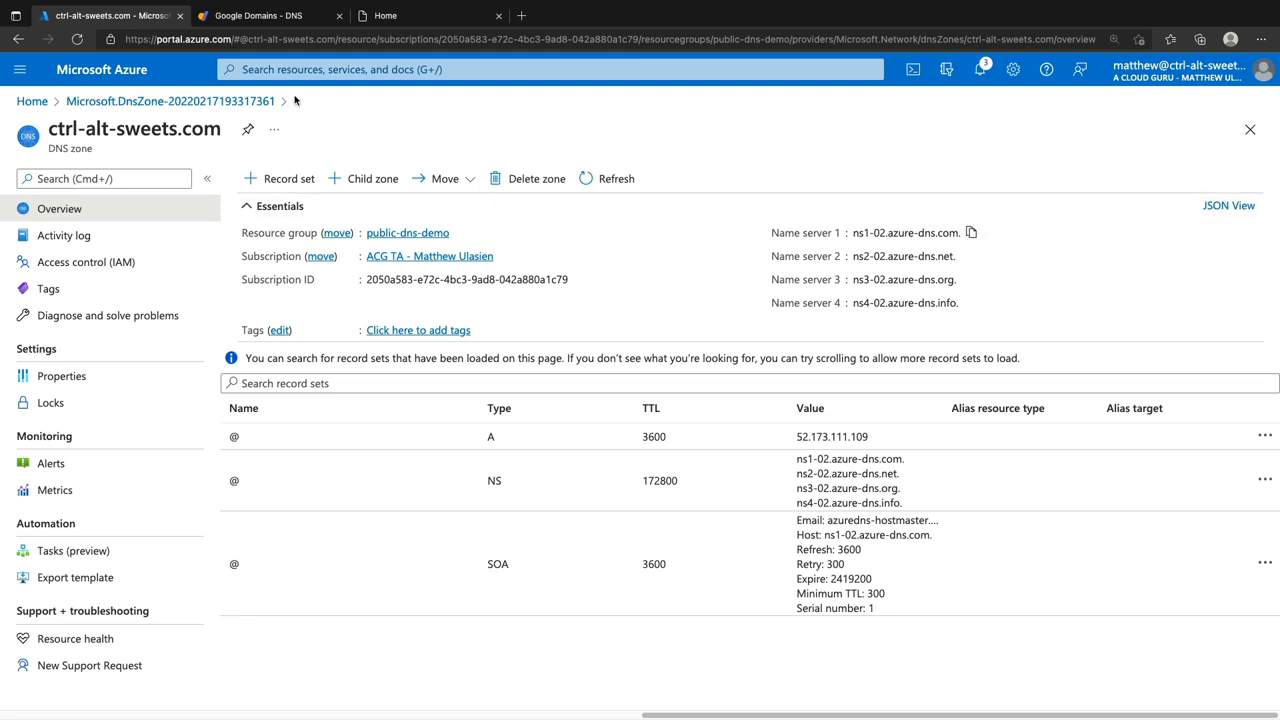
{"action": "left_click", "coordinate": [277, 18]}
{"action": "left_click", "coordinate": [538, 412]}
{"action": "key", "text": "ctrl+v"}
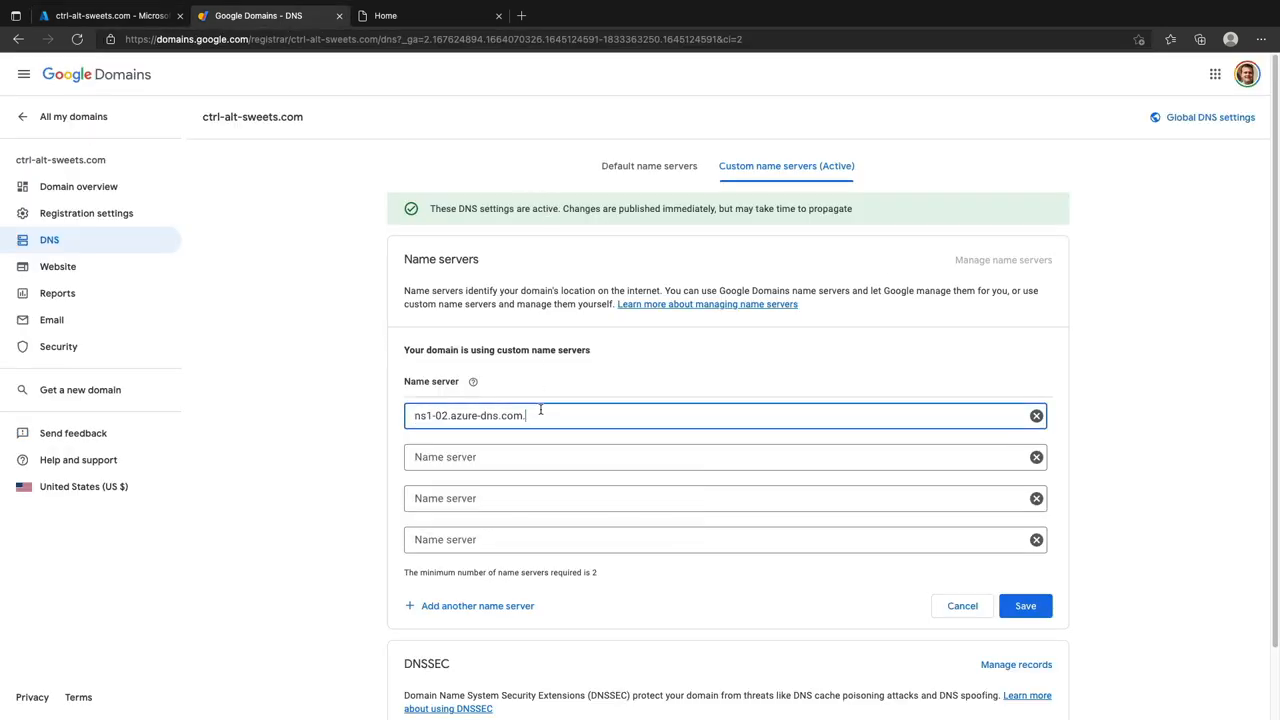
Step: Copy Azure's second name server, ns2-02.azure-dns.net., into the second name server entry in Google Domains
{"action": "left_click", "coordinate": [130, 18]}
{"action": "left_click", "coordinate": [966, 256]}
{"action": "left_click", "coordinate": [258, 15]}
{"action": "left_click", "coordinate": [948, 458]}
{"action": "key", "text": "ctrl+v"}
Step: Copy Azure's third name server, ns3-02.azure-dns.org., into the third name server entry in Google Domains
{"action": "left_click", "coordinate": [130, 18]}
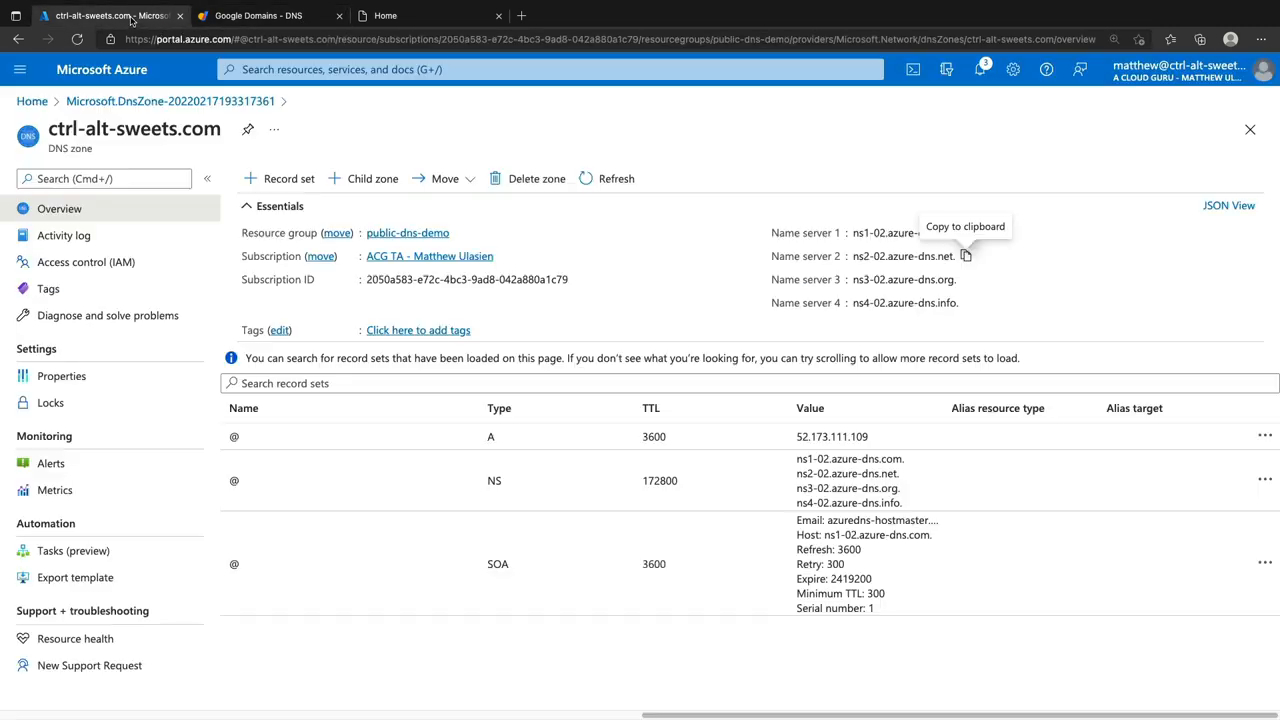
{"action": "left_click", "coordinate": [966, 232]}
{"action": "left_click", "coordinate": [258, 15]}
{"action": "left_click", "coordinate": [669, 497]}
{"action": "key", "text": "ctrl+v"}
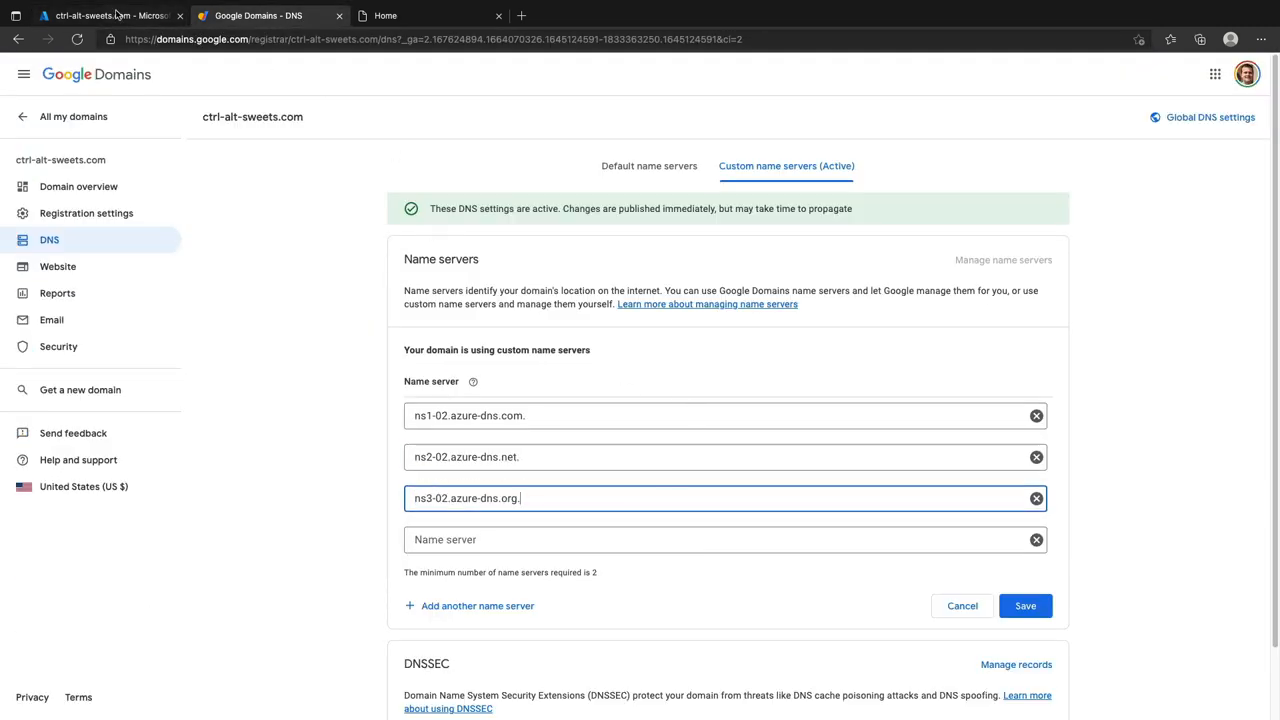
Step: Copy Azure's ns4-02.azure-dns.info. into the fourth name server entry in Google Domains and save the name servers
{"action": "left_click", "coordinate": [118, 15]}
{"action": "left_click", "coordinate": [966, 277]}
{"action": "left_click", "coordinate": [258, 15]}
{"action": "left_click", "coordinate": [691, 540]}
{"action": "key", "text": "ctrl+v"}
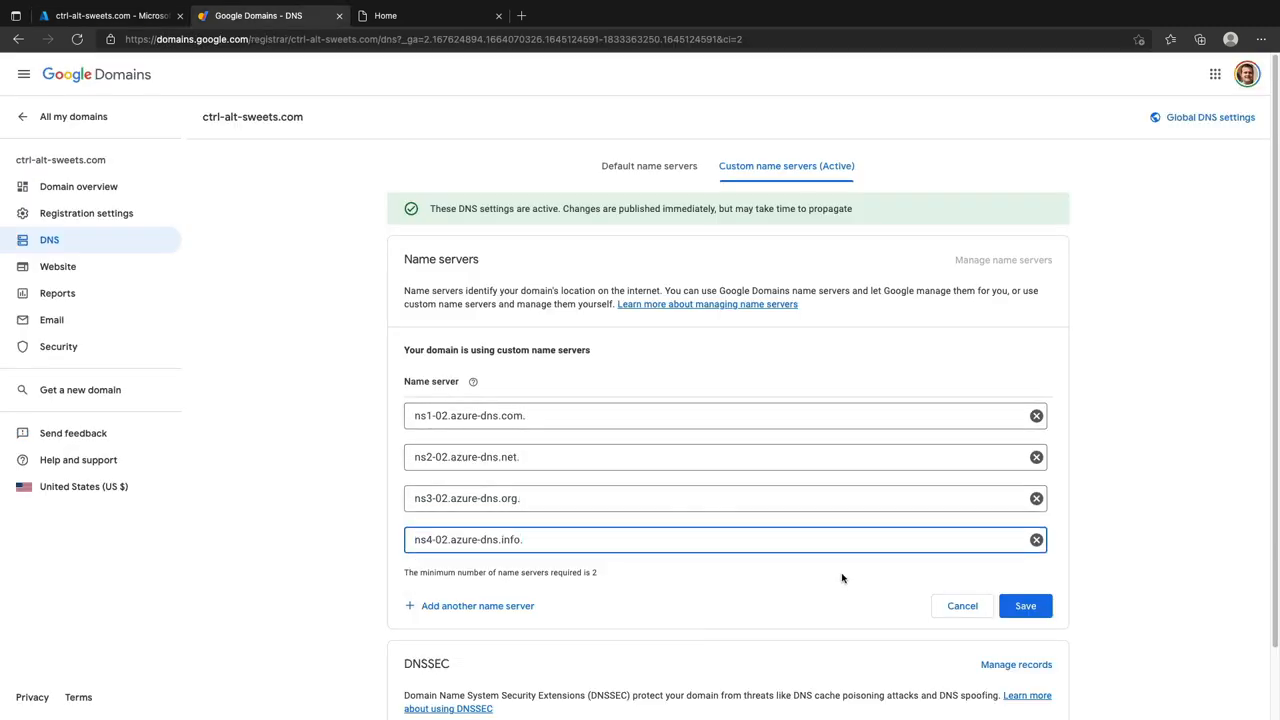
{"action": "left_click", "coordinate": [1017, 607]}
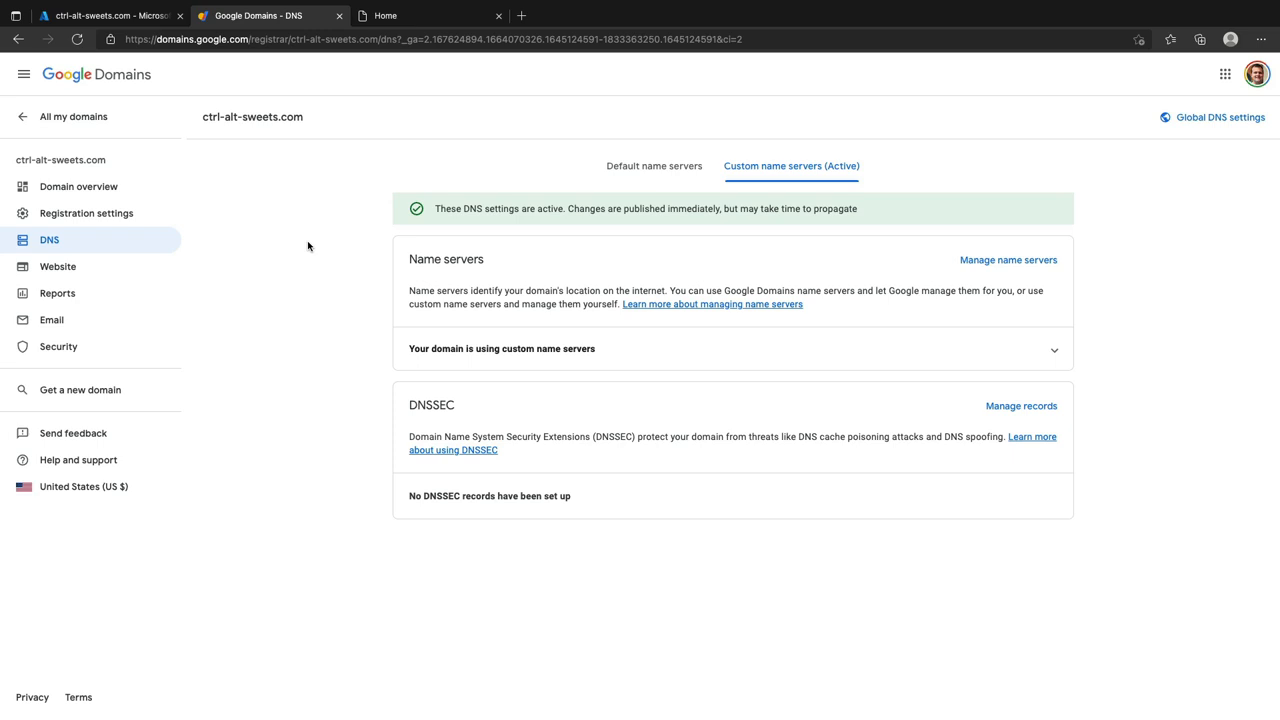
Step: Replace the website page opened by IP address with a fresh one and load ctrl-alt-sweets.com by its domain name
{"action": "left_click", "coordinate": [431, 22]}
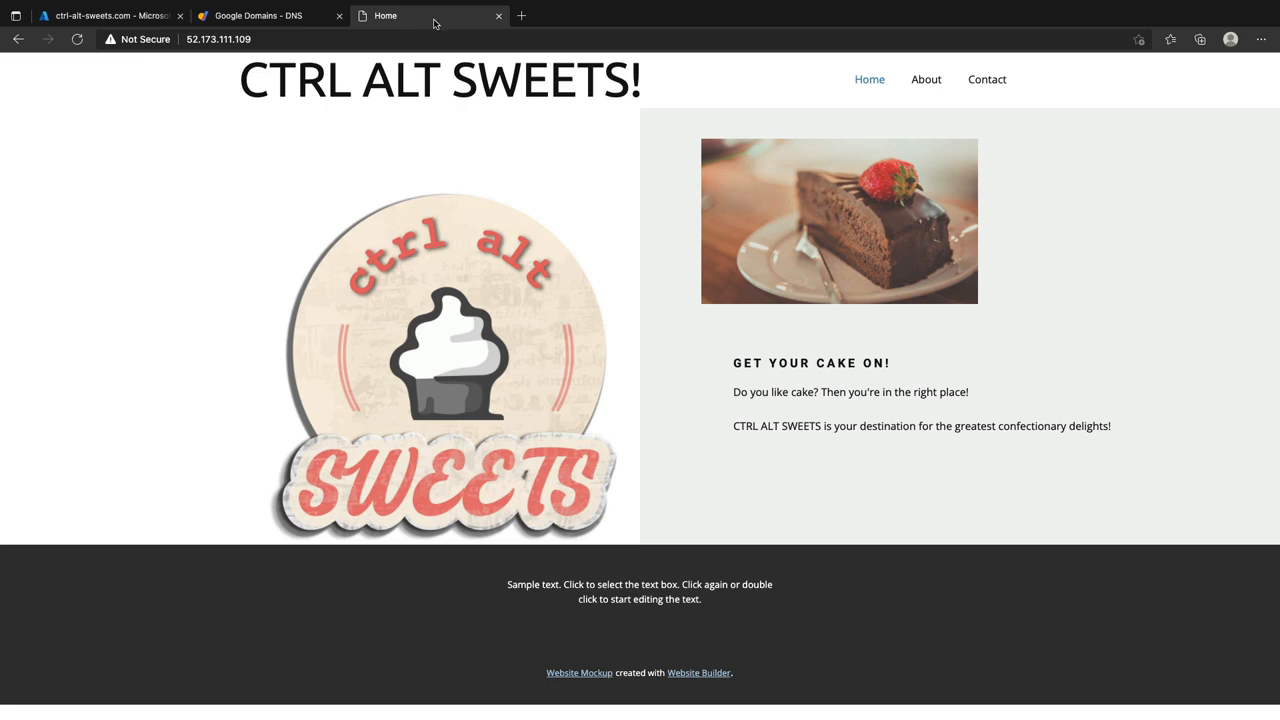
{"action": "left_click", "coordinate": [498, 16]}
{"action": "left_click", "coordinate": [370, 16]}
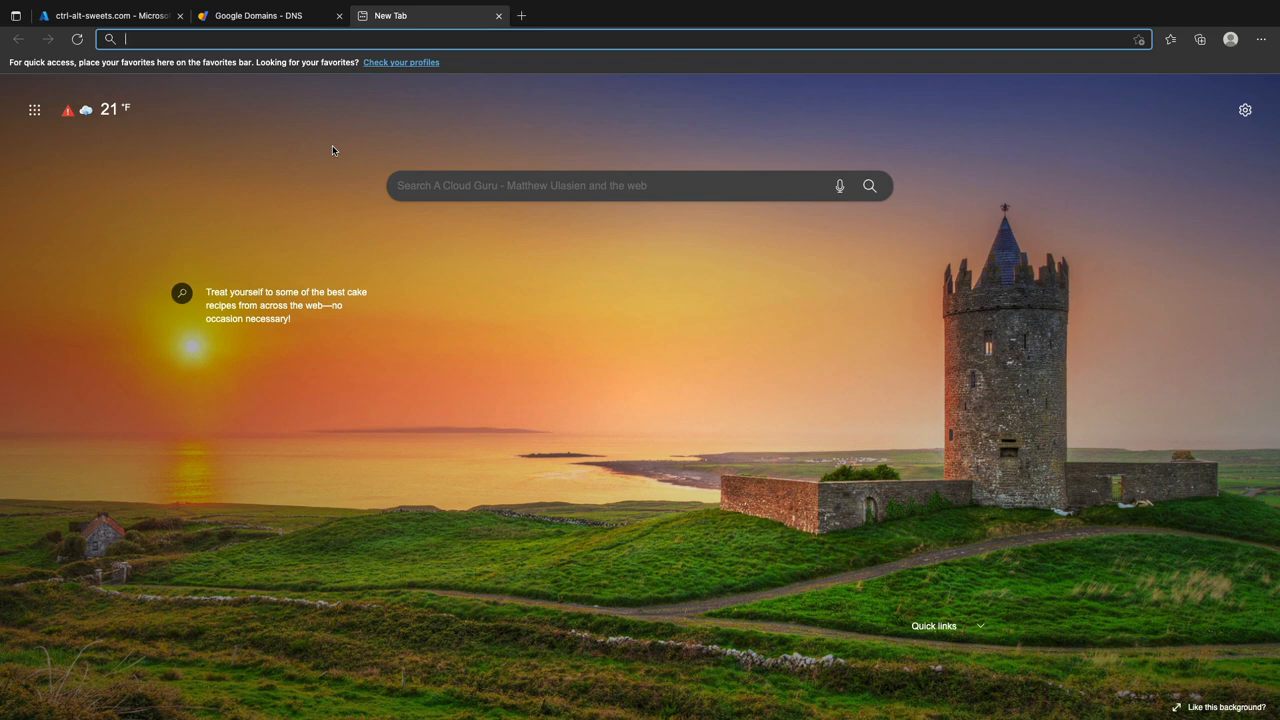
{"action": "type", "text": "trl"}
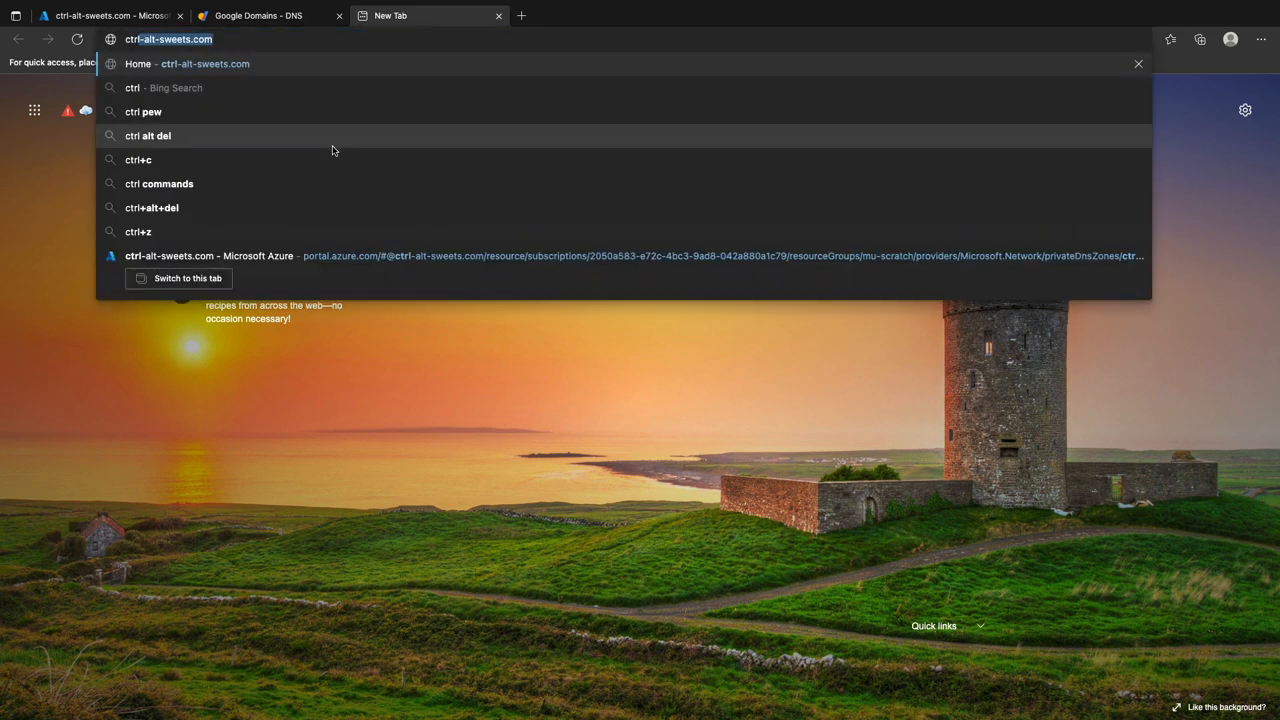
{"action": "key", "text": "Return"}
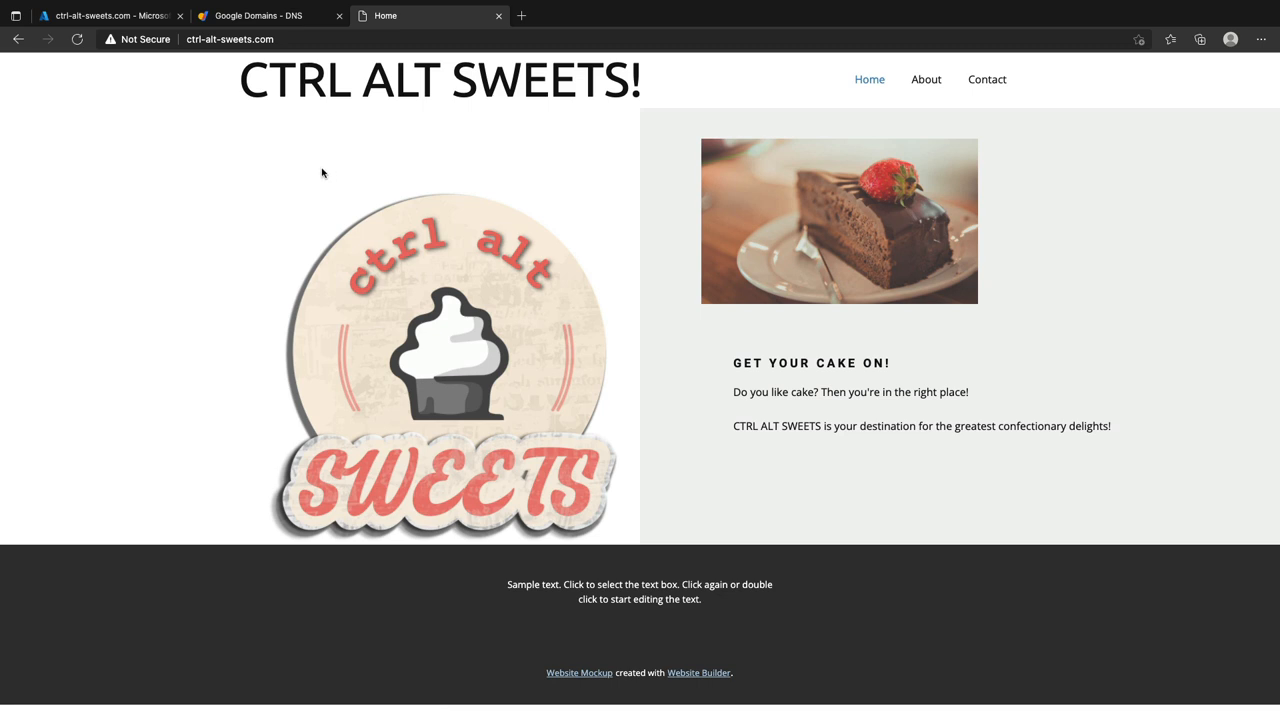
Step: Open a Cloud Shell PowerShell session in the Azure portal and run nslookup -querytype=ns ctrl-alt-sweets.com
{"action": "left_click", "coordinate": [125, 16]}
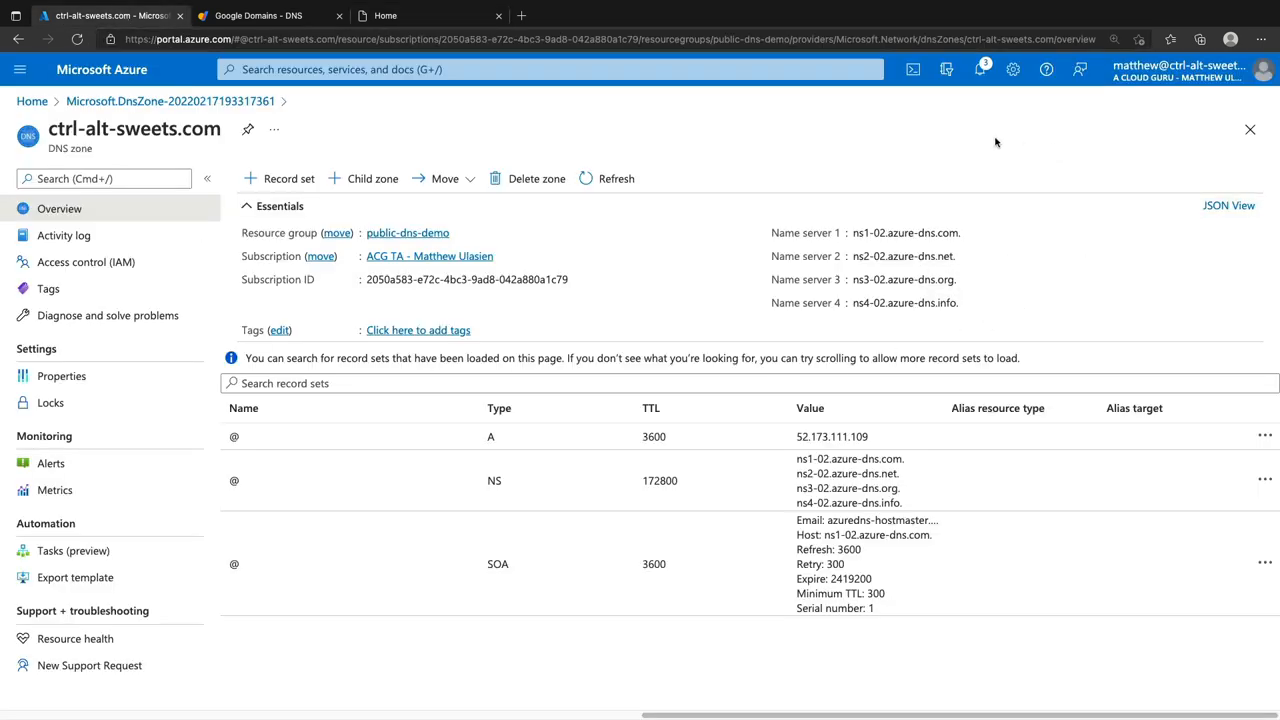
{"action": "left_click", "coordinate": [913, 72]}
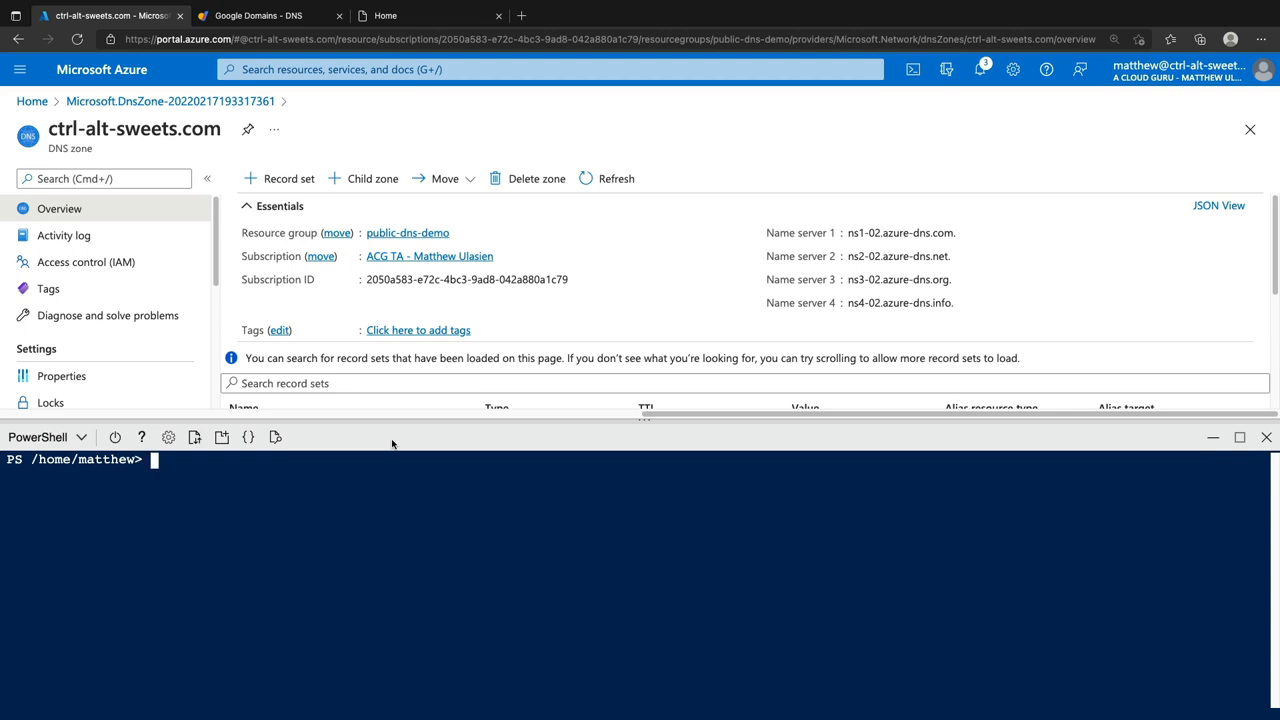
{"action": "key", "text": "ctrl+v"}
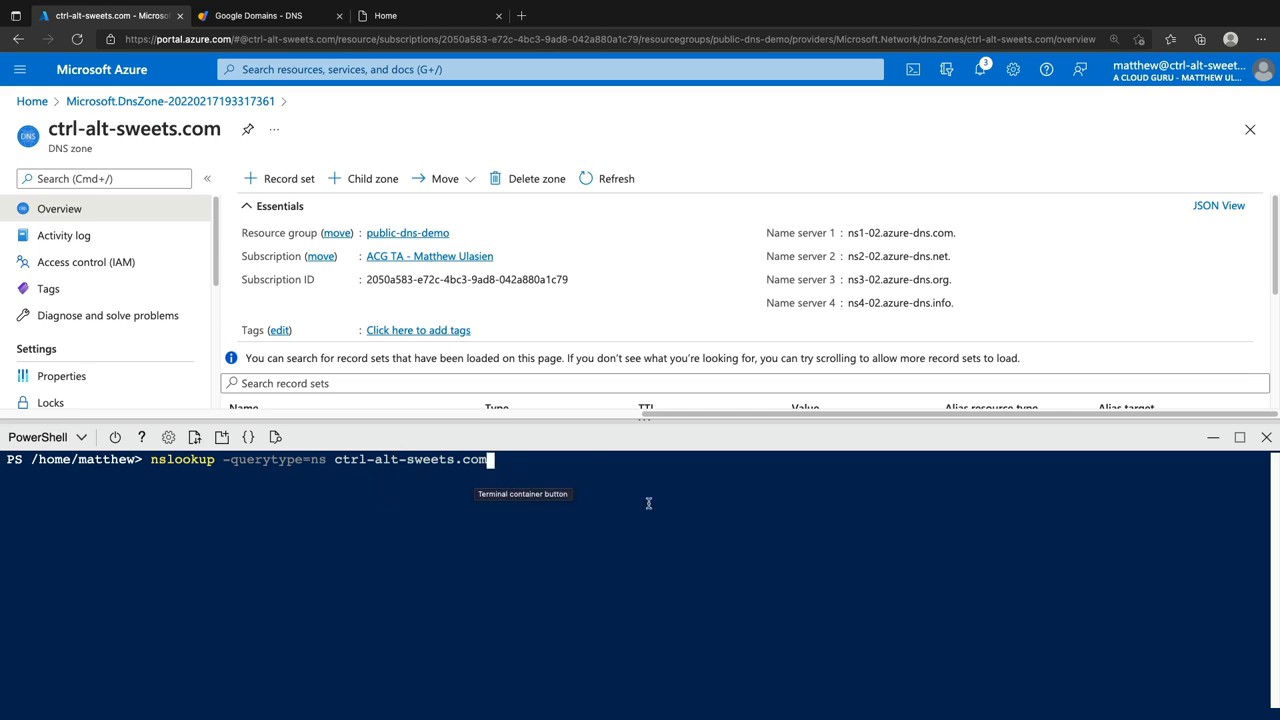
{"action": "key", "text": "Return"}
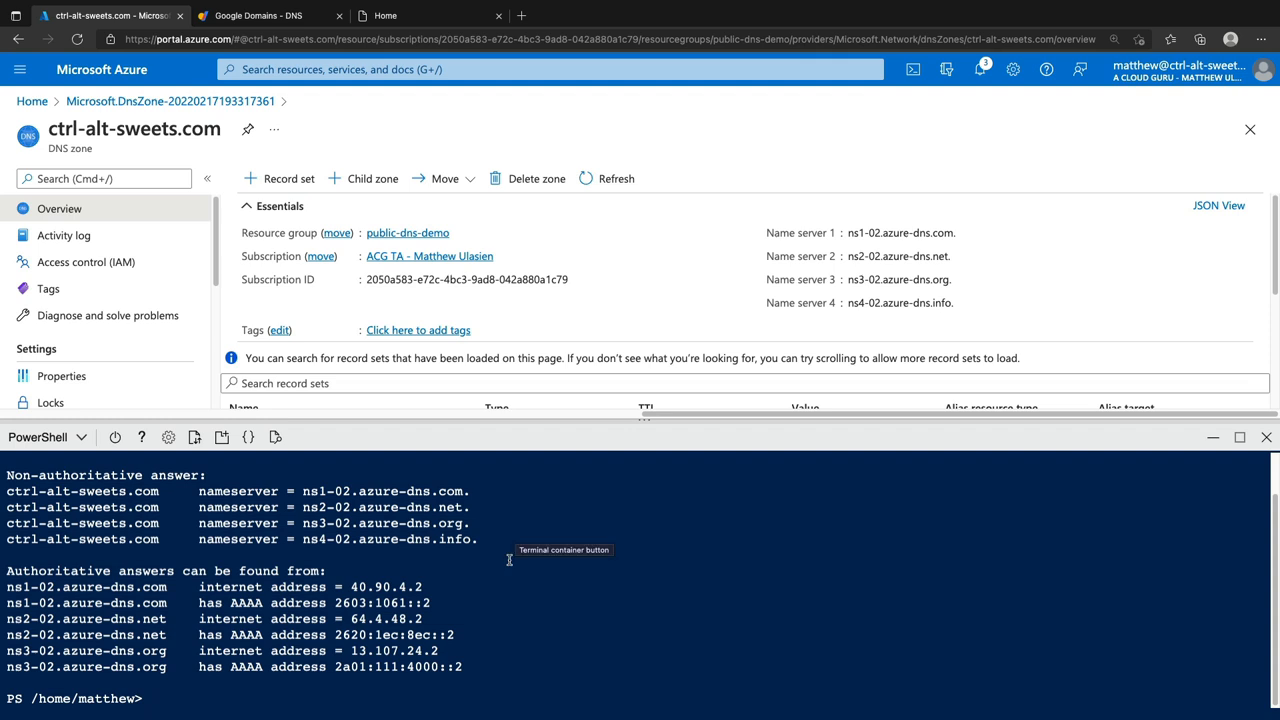